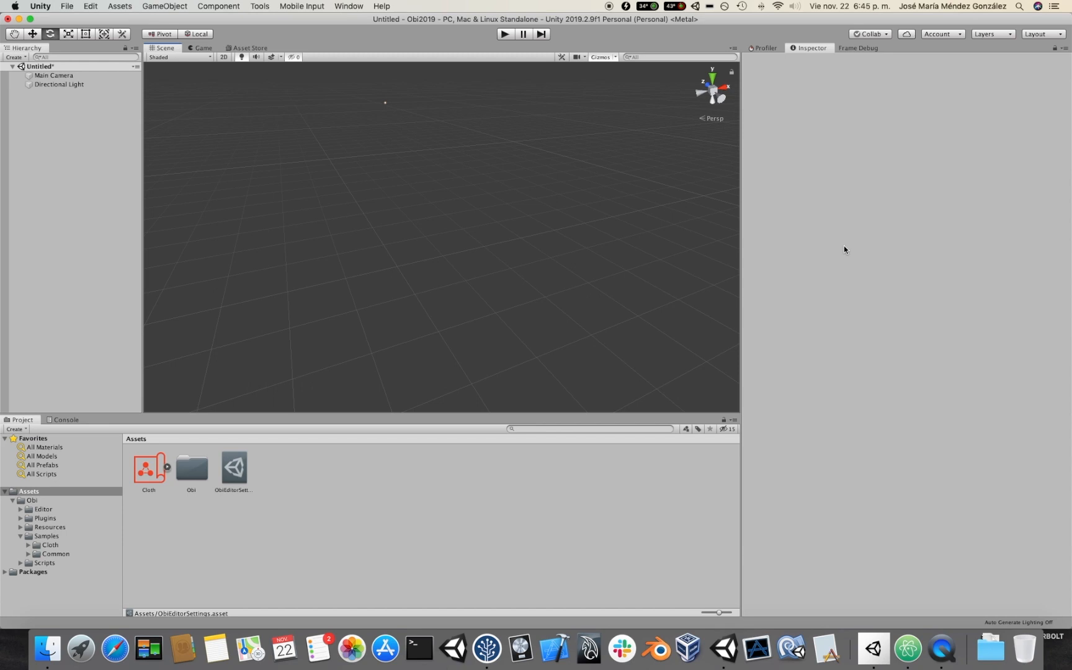
Step: Open the Cloth blueprint for editing, select the particles of its Corners group to check them, and finish editing
left_click(158, 477)
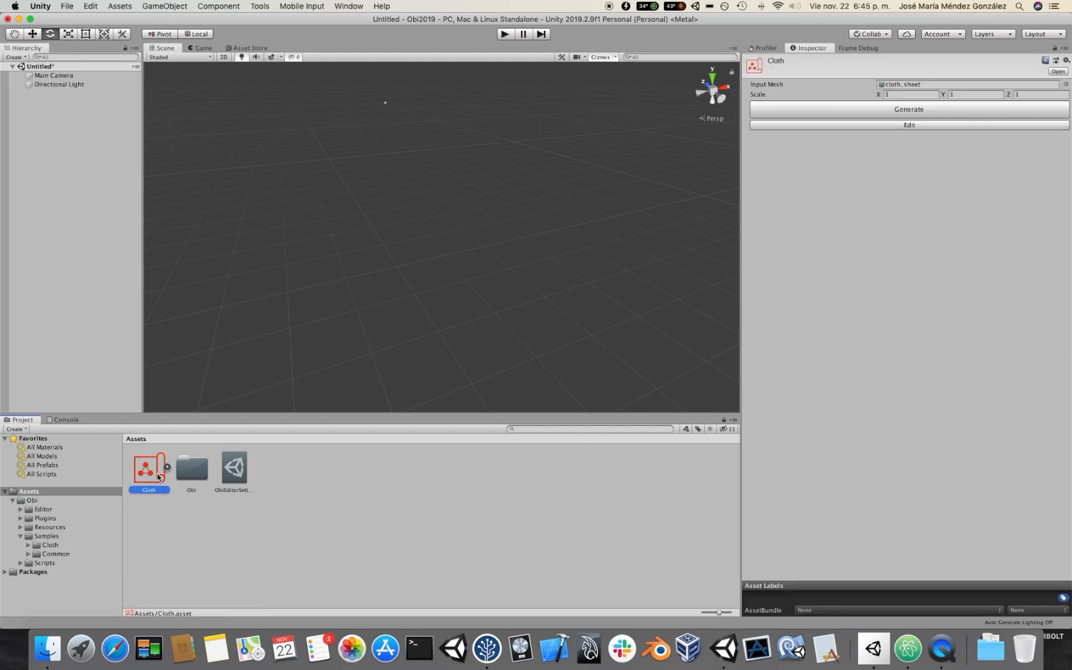
left_click(867, 126)
left_click(497, 221)
mouse_move(557, 168)
left_mouse_down("alt")
mouse_move(550, 232)
mouse_move(559, 210)
mouse_move(507, 185)
left_mouse_up("alt")
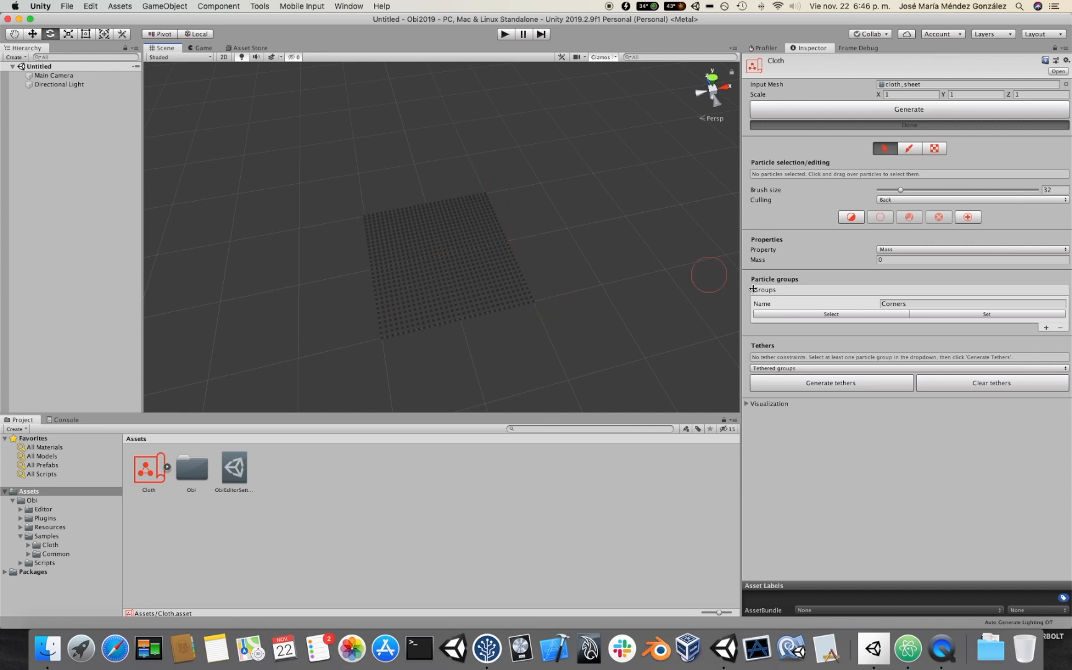
left_click(831, 313)
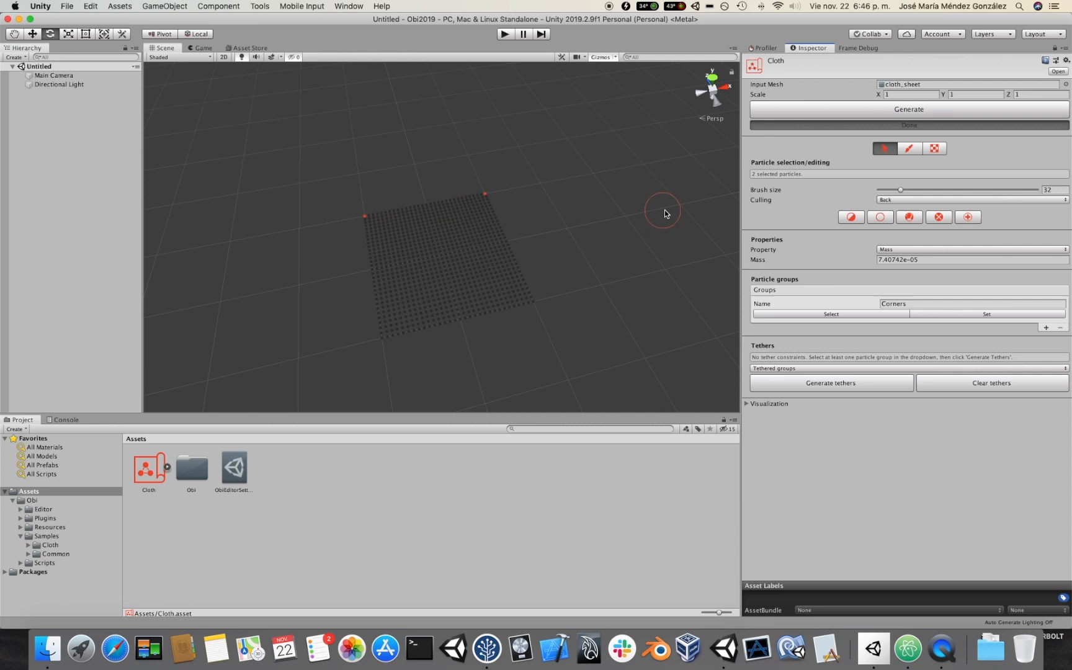
left_click(858, 125)
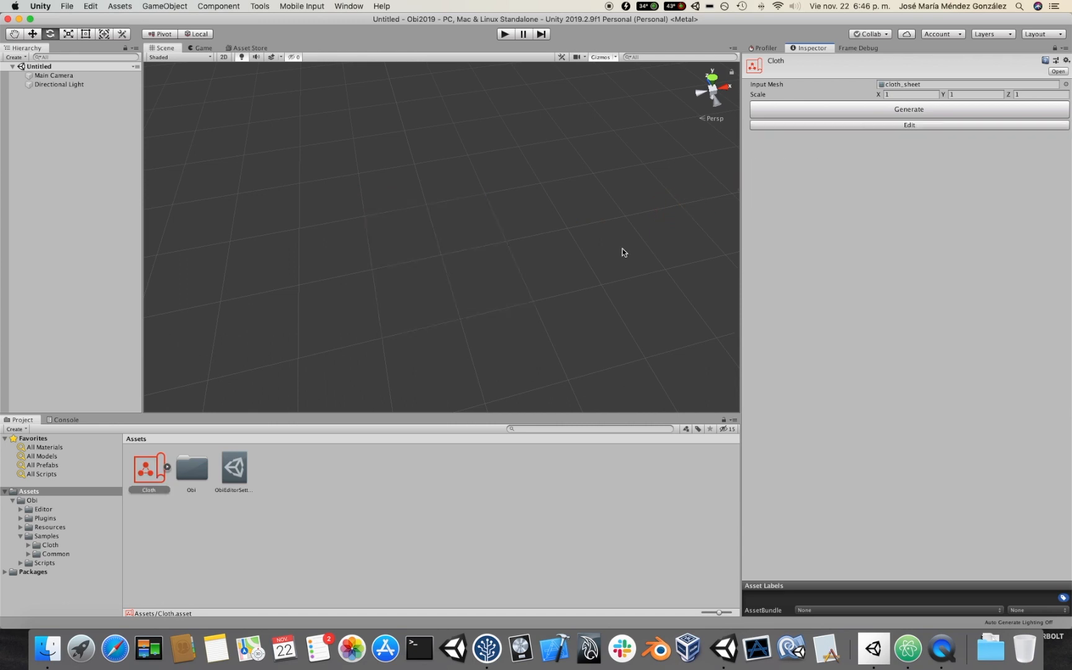
Step: Add an Obi Cloth object to the scene and assign the Cloth blueprint to it
left_click(158, 7)
mouse_move(169, 41)
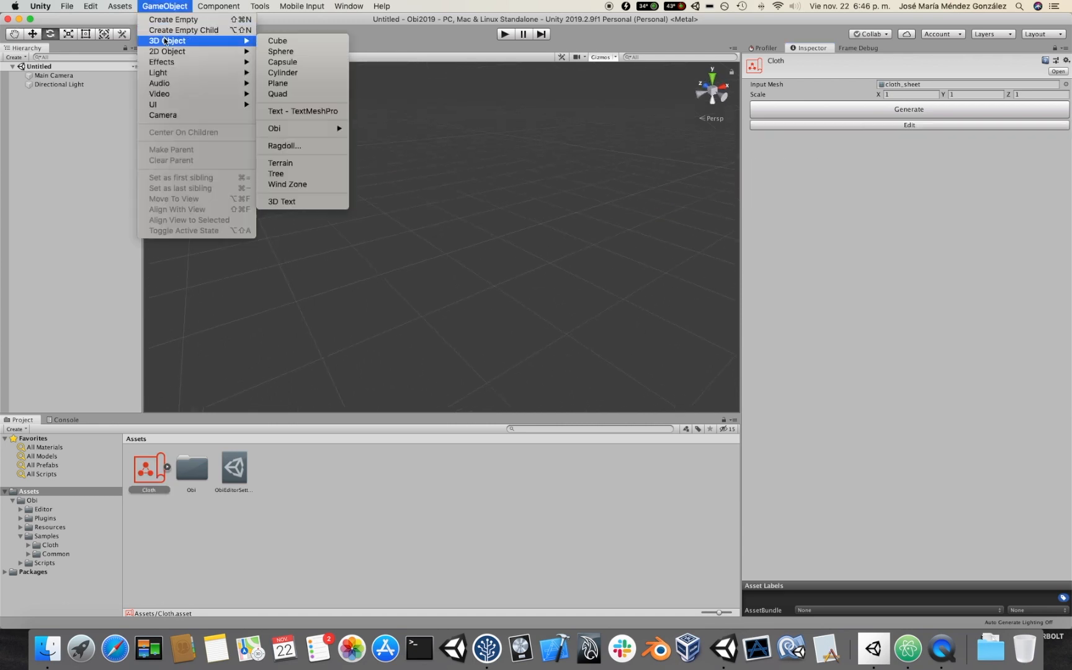
mouse_move(326, 129)
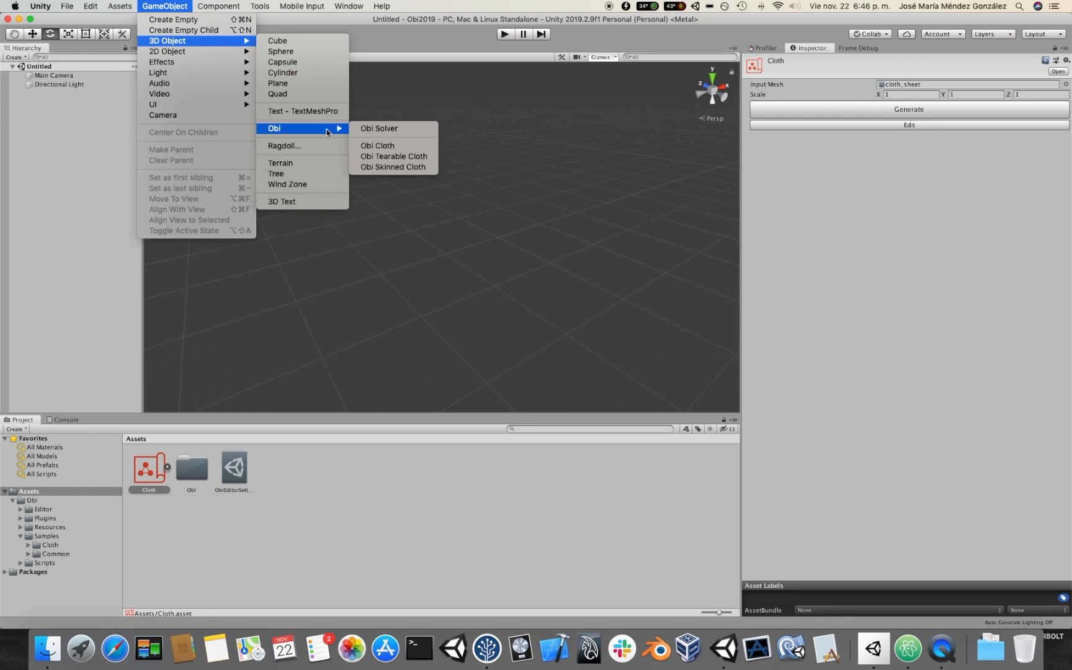
left_click(376, 146)
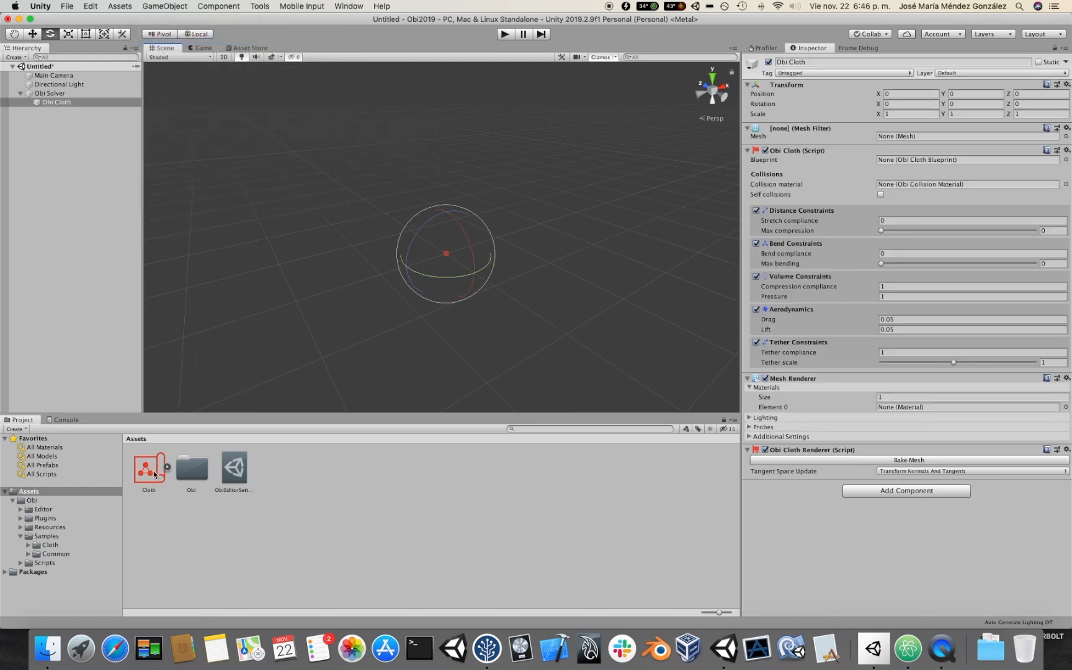
left_click_drag(155, 470, 900, 159)
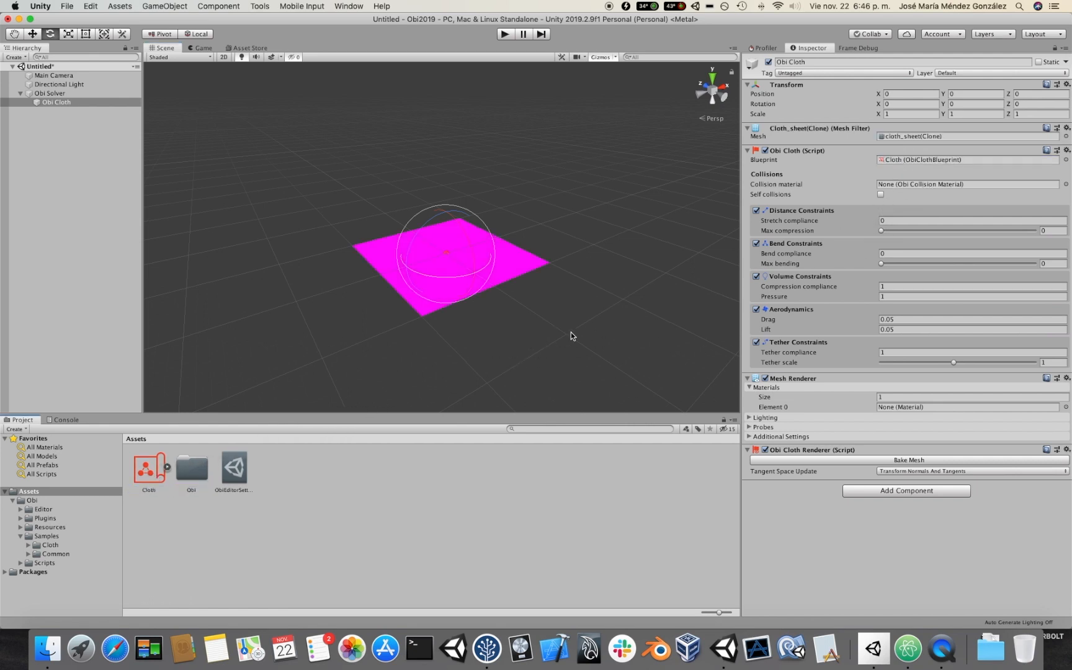
Step: Set the cloth's Mesh Renderer to 2 materials and assign ObiBlue to Element 0
left_click_drag(570, 335, 505, 352, "alt")
left_click(506, 344)
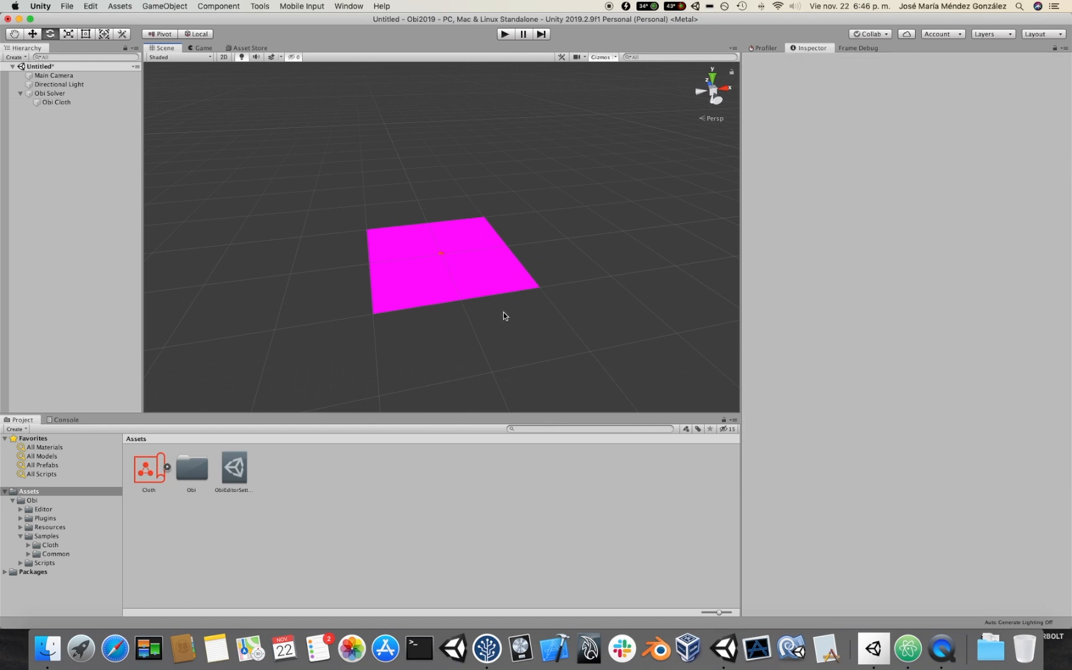
left_click(490, 290)
left_click(898, 396)
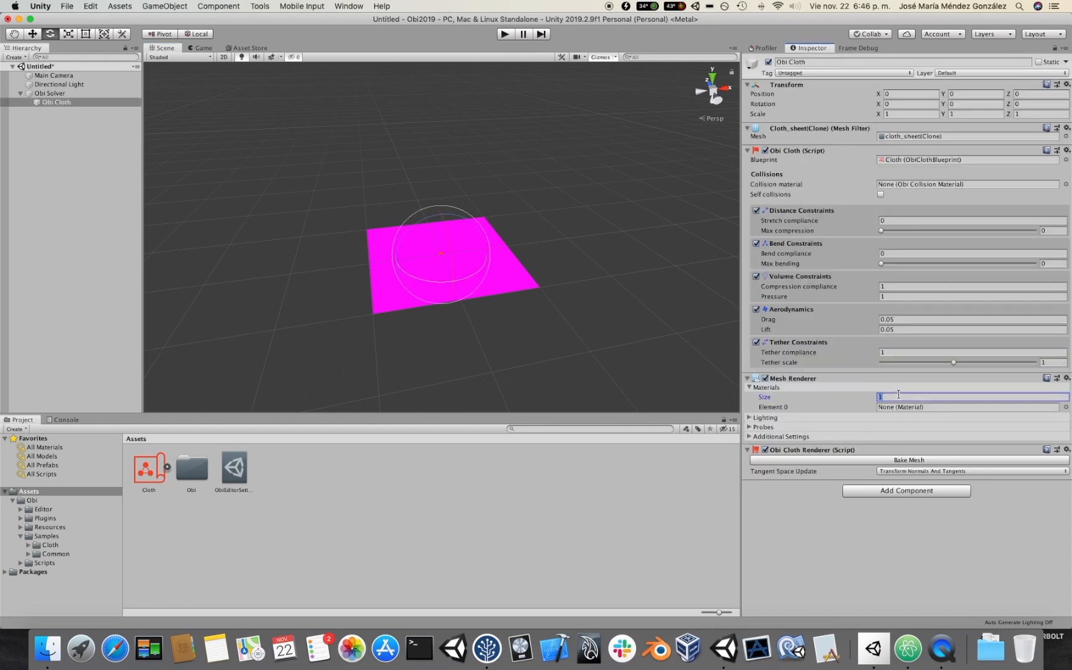
type("2")
key("Return")
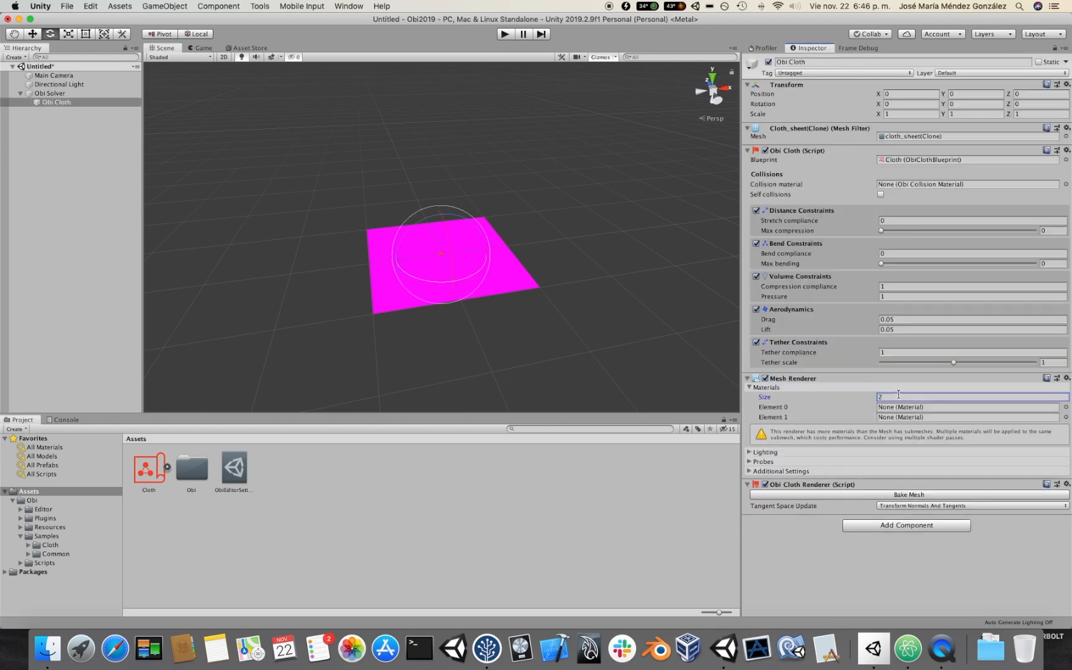
left_click(1066, 407)
double_click(290, 192)
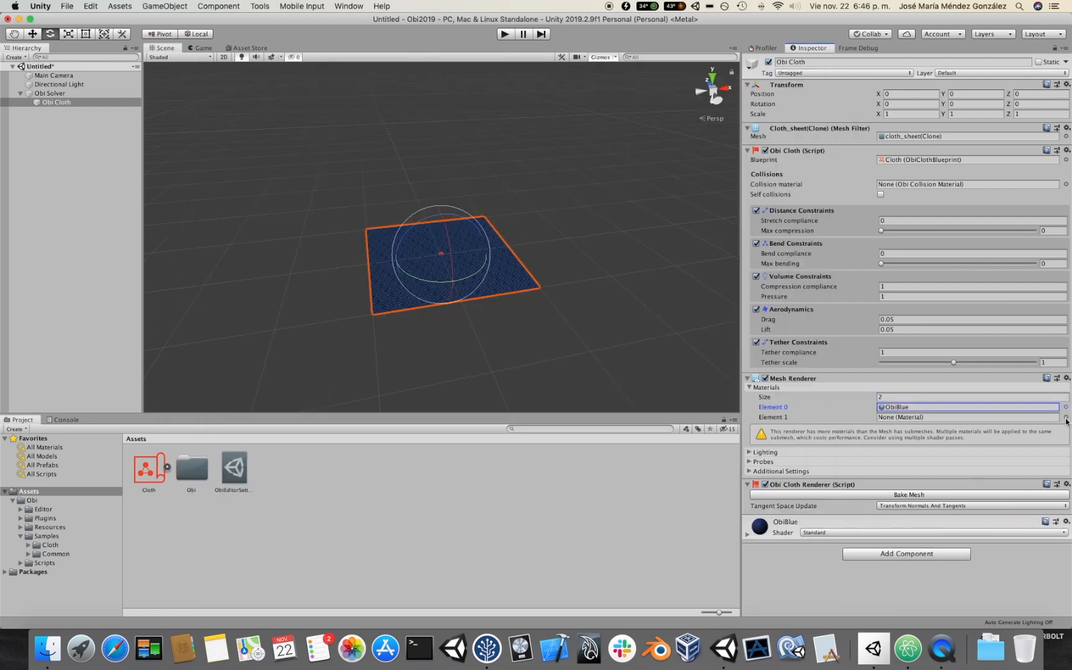
Step: Assign the ObiOrange(Back) material to Element 1 of the cloth's Mesh Renderer
left_click(1066, 417)
double_click(351, 212)
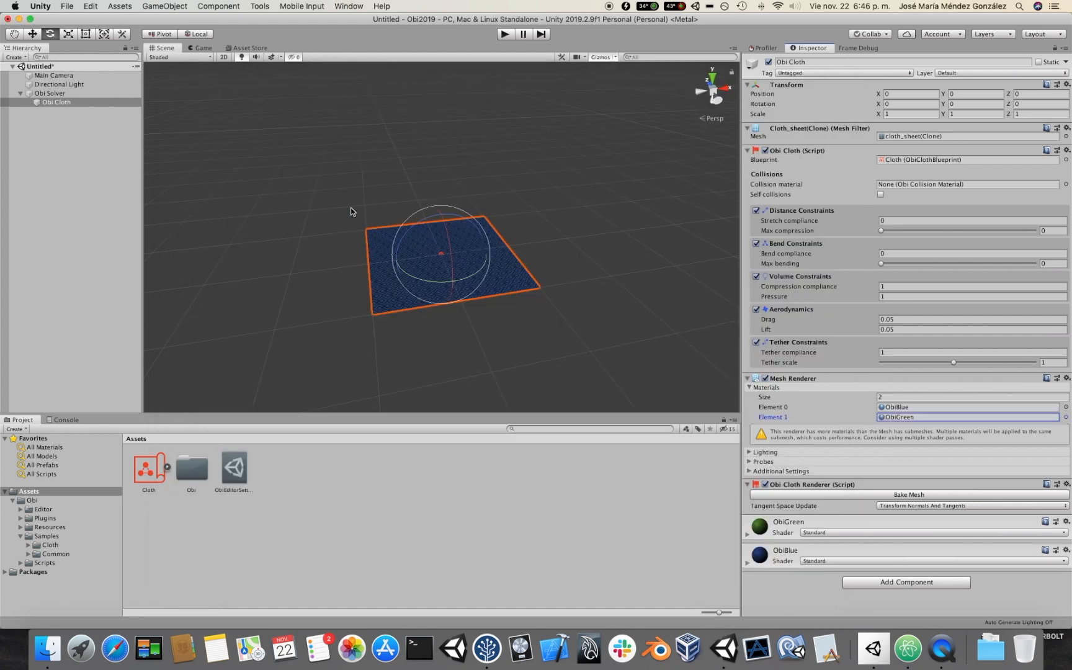
left_click(1066, 418)
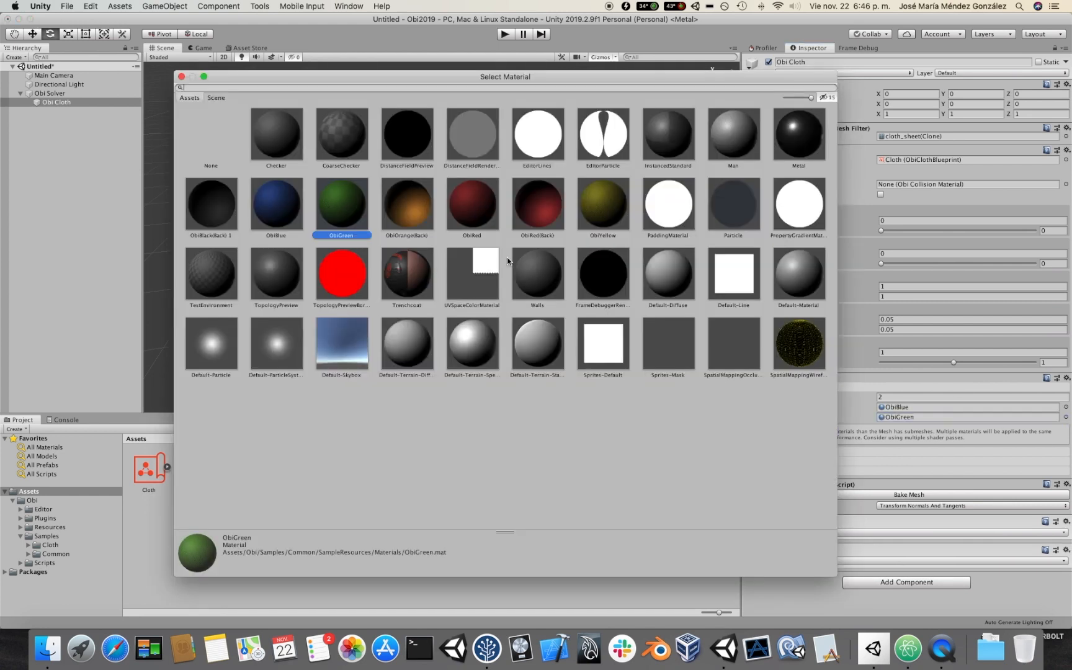
double_click(408, 220)
left_click_drag(589, 318, 617, 305, "alt")
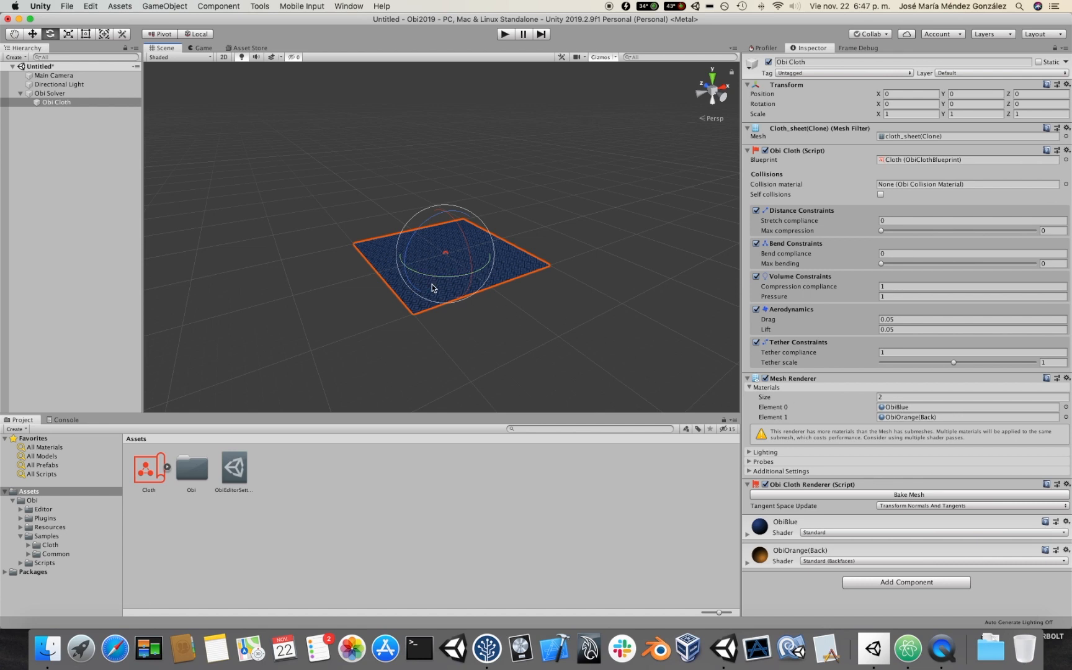
Step: Run the scene briefly to check how the unattached cloth behaves, and stop it
mouse_move(552, 327)
left_mouse_down("alt")
mouse_move(527, 270)
mouse_move(545, 165)
mouse_move(535, 341)
left_mouse_up("alt")
middle_click_drag(535, 341, 542, 329)
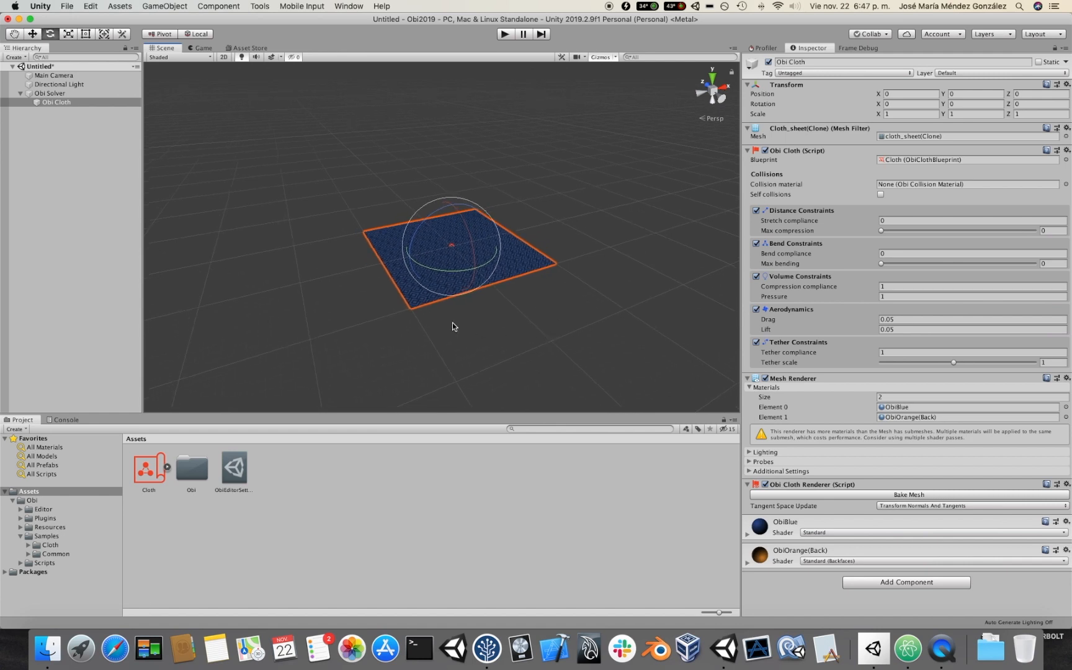
left_click(503, 34)
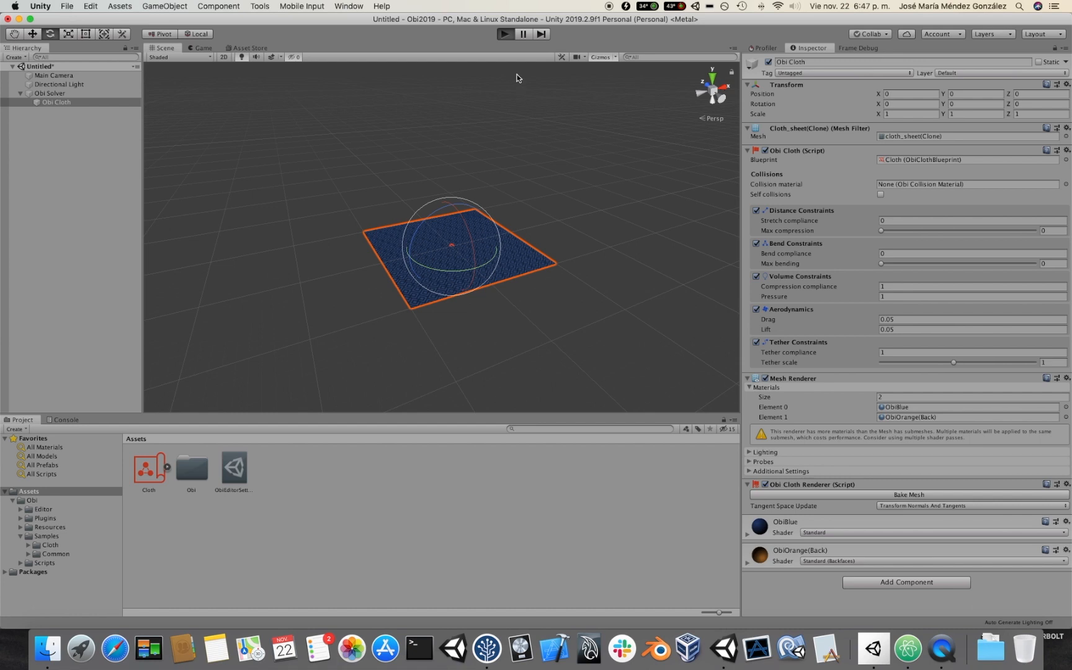
left_click(505, 34)
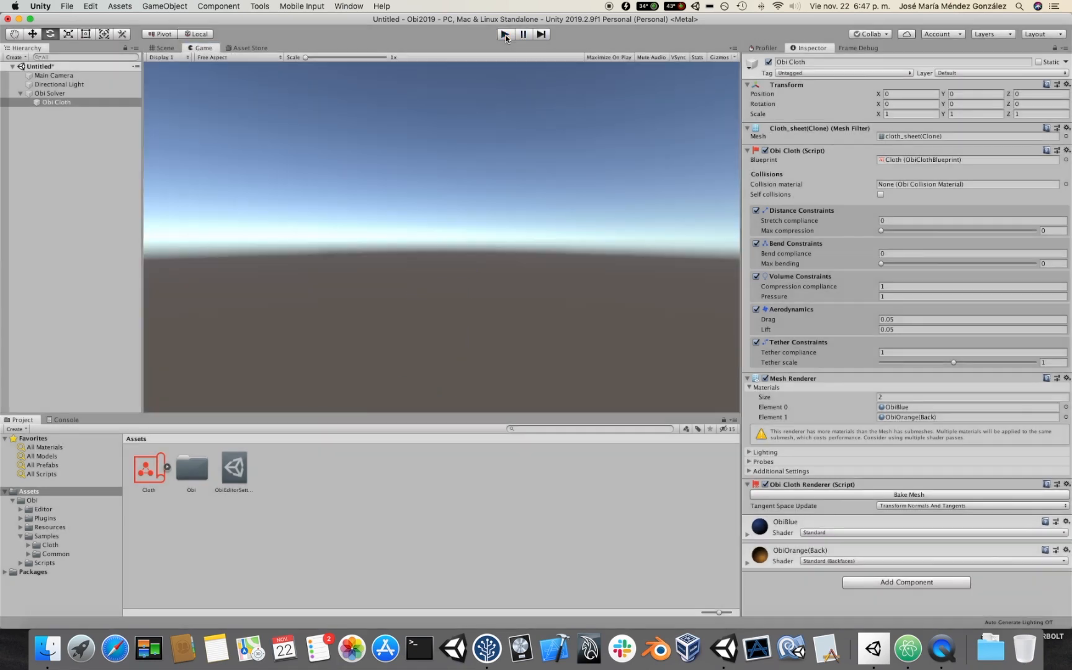
Step: Add an Obi Particle Attachment to the cloth with the Corners particle group and Obi Cloth as the target
left_click(906, 584)
key("Return")
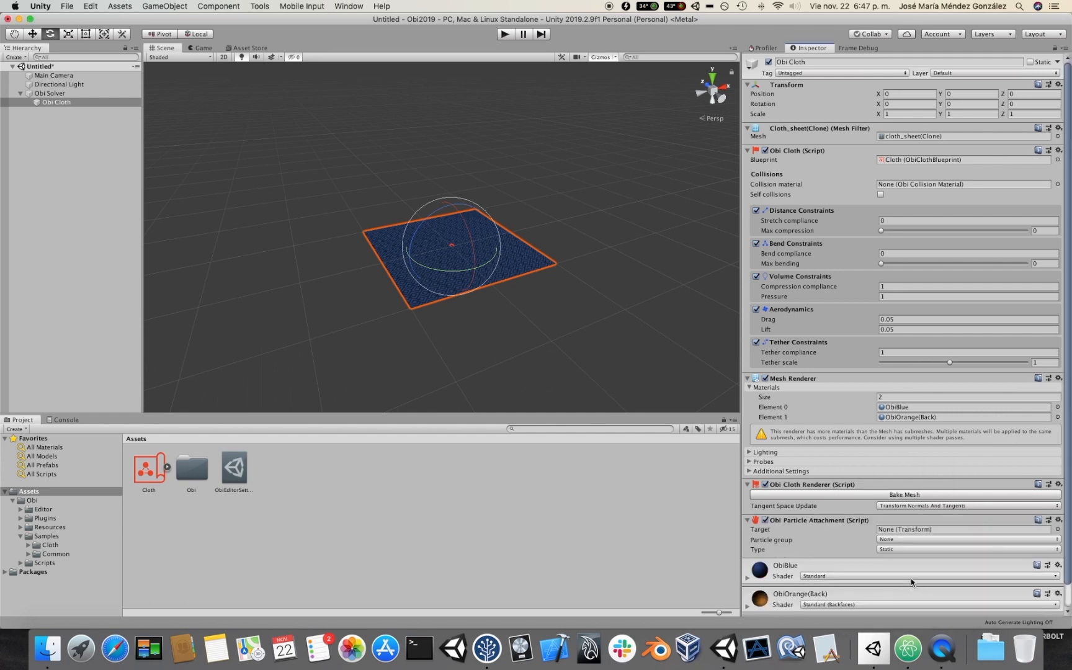
left_click(888, 539)
left_click(891, 549)
left_click_drag(76, 106, 899, 531)
Step: Run the scene, move the attached cloth in the Scene view to examine its stretching, and stop the simulation
middle_click_drag(597, 324, 606, 313)
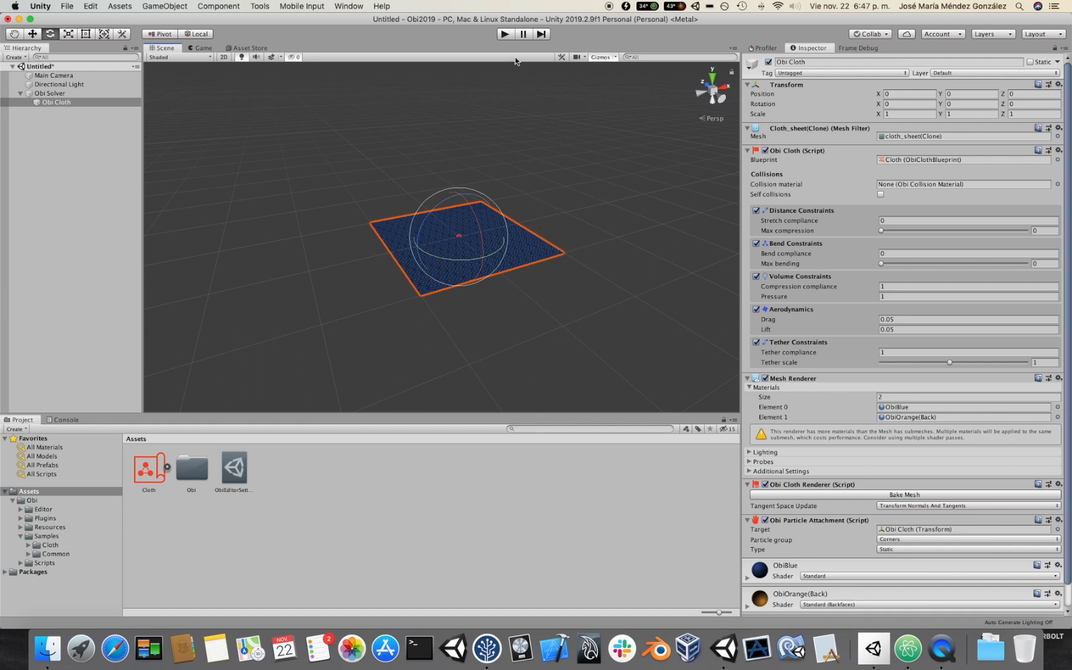
left_click(505, 35)
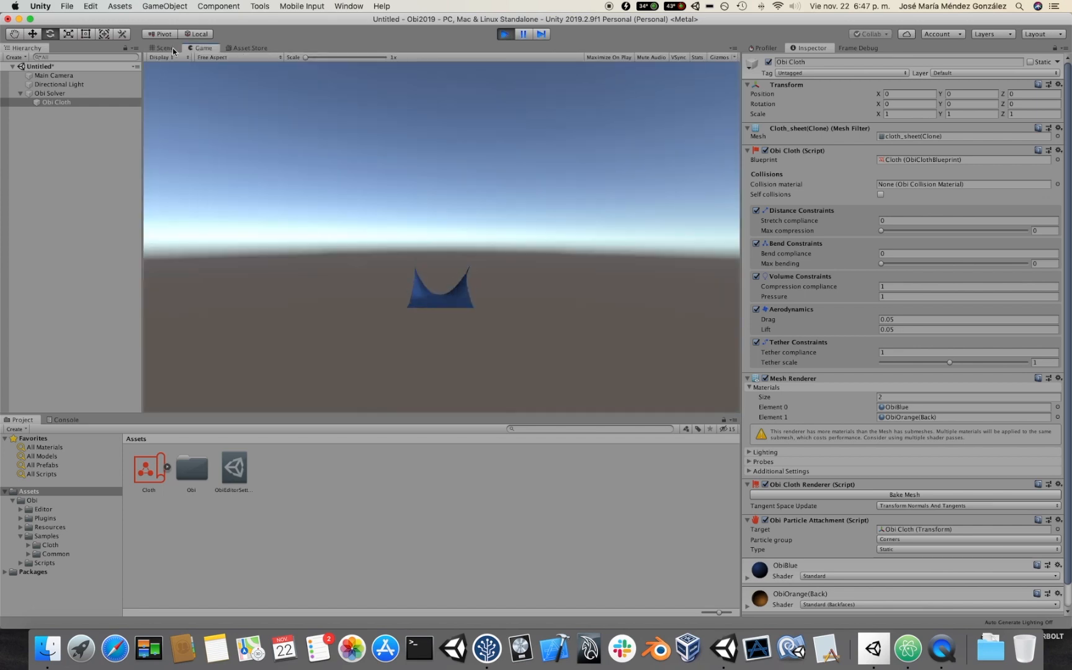
left_click(167, 48)
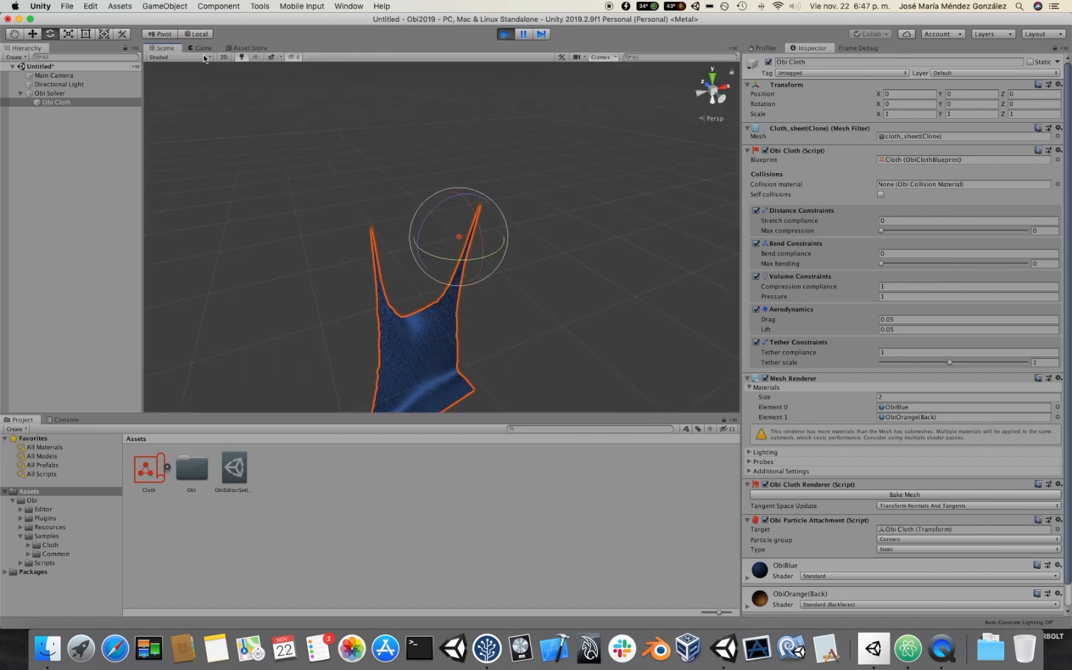
left_click(32, 35)
left_click_drag(457, 234, 462, 199)
left_click(505, 34)
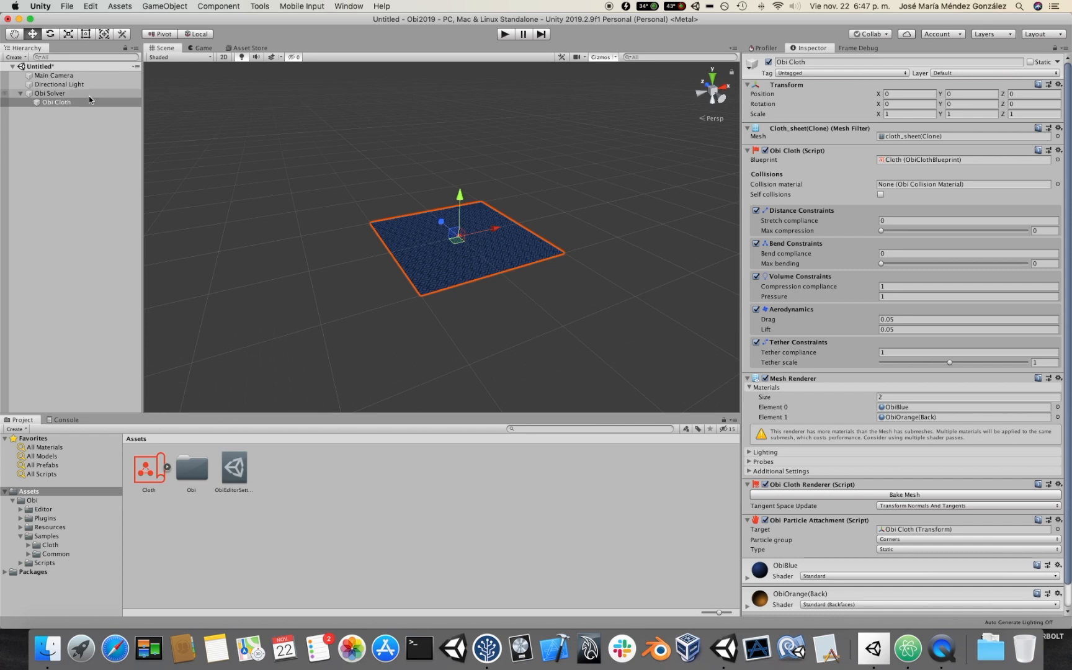
Step: Set Substeps to 3 in the Obi Solver's Obi Fixed Updater and run the scene
left_click(62, 93)
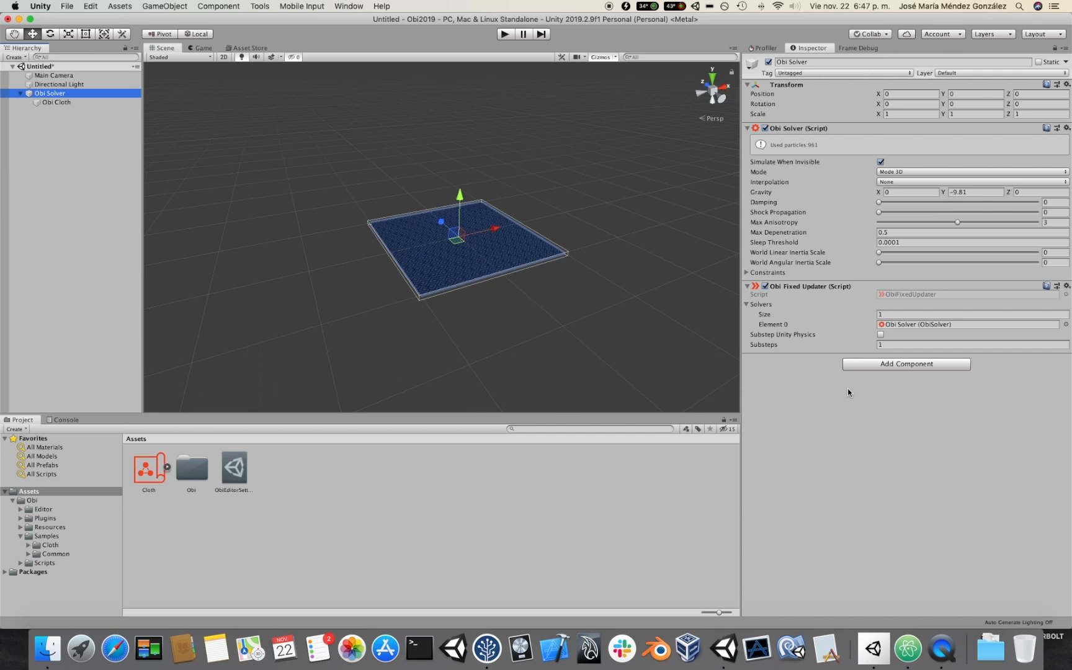
left_click(888, 344)
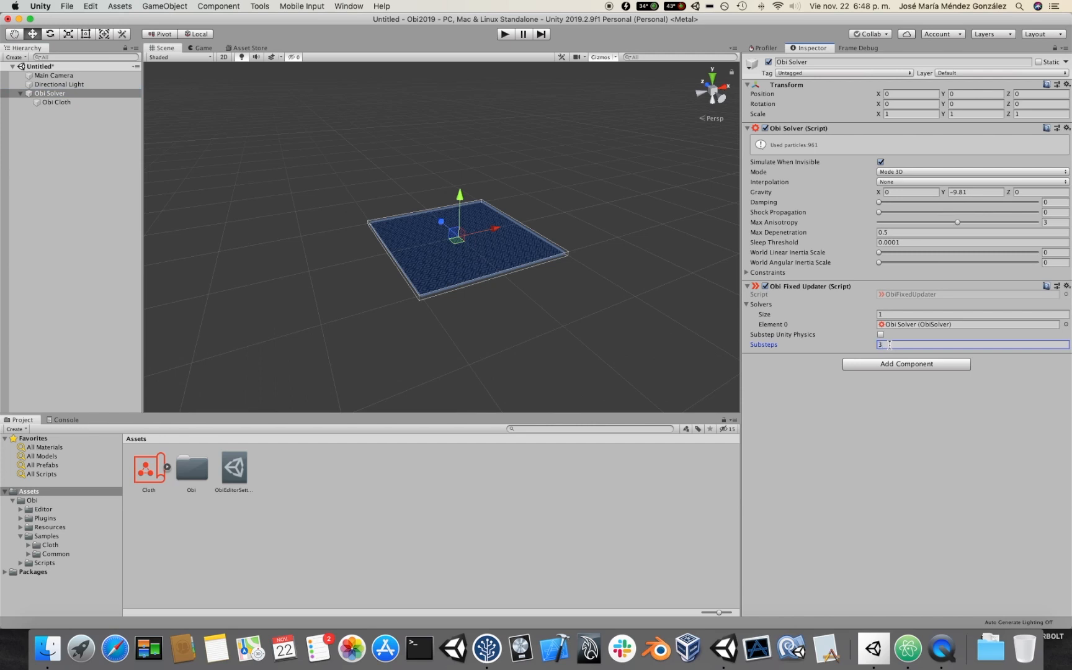
left_click(507, 36)
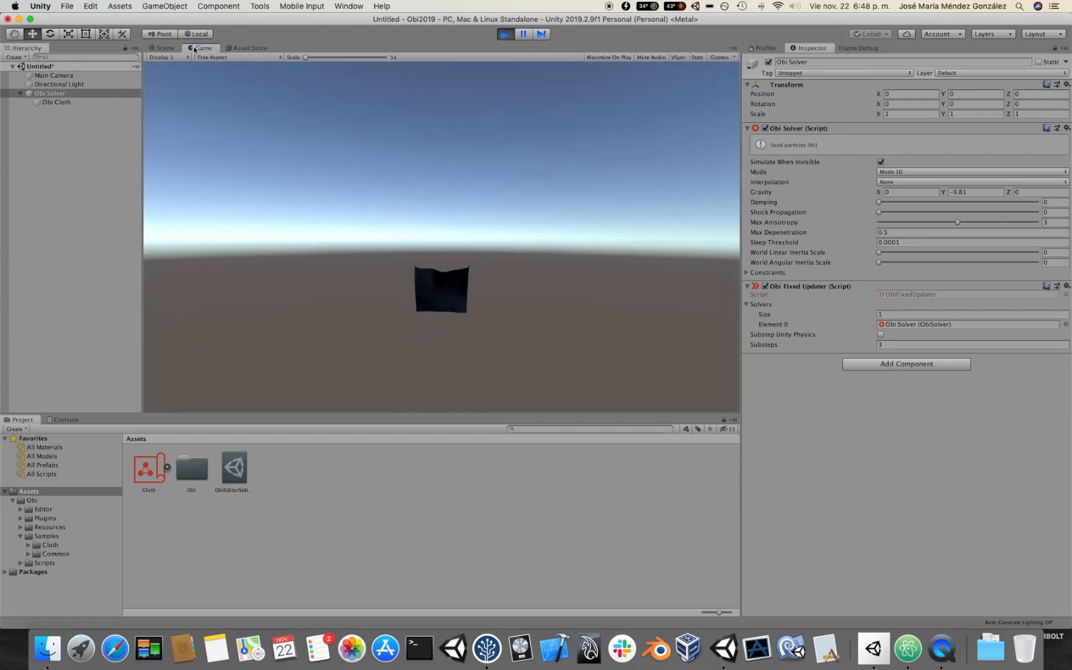
Step: Select the simulated cloth in the Scene view and move it to about Y 0.134, Z -0.336
left_click(163, 48)
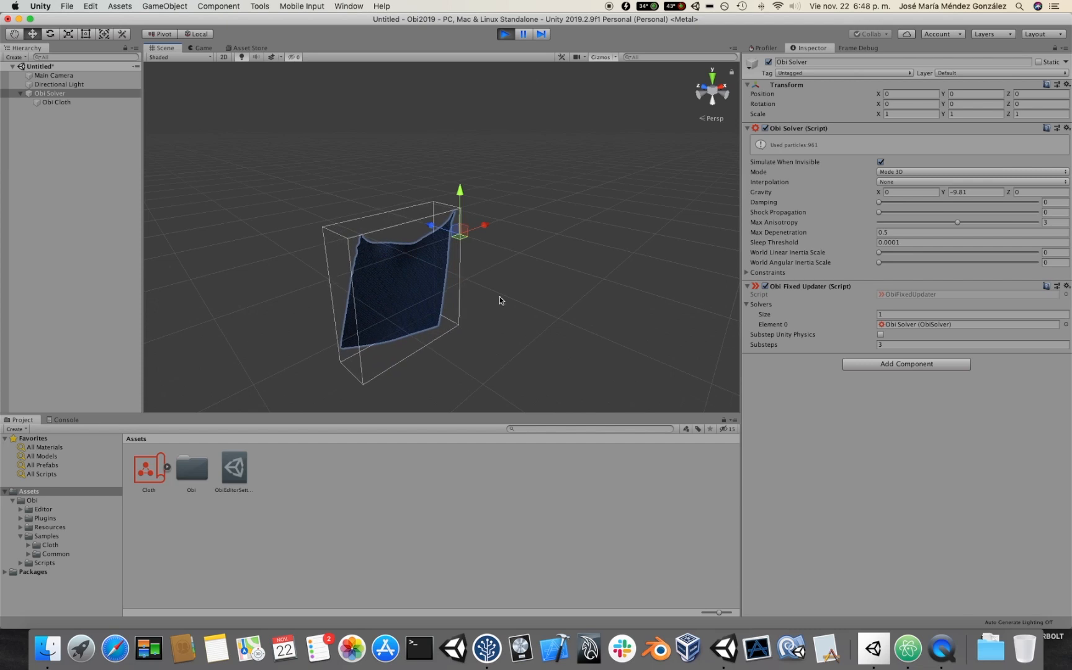
left_click(469, 243)
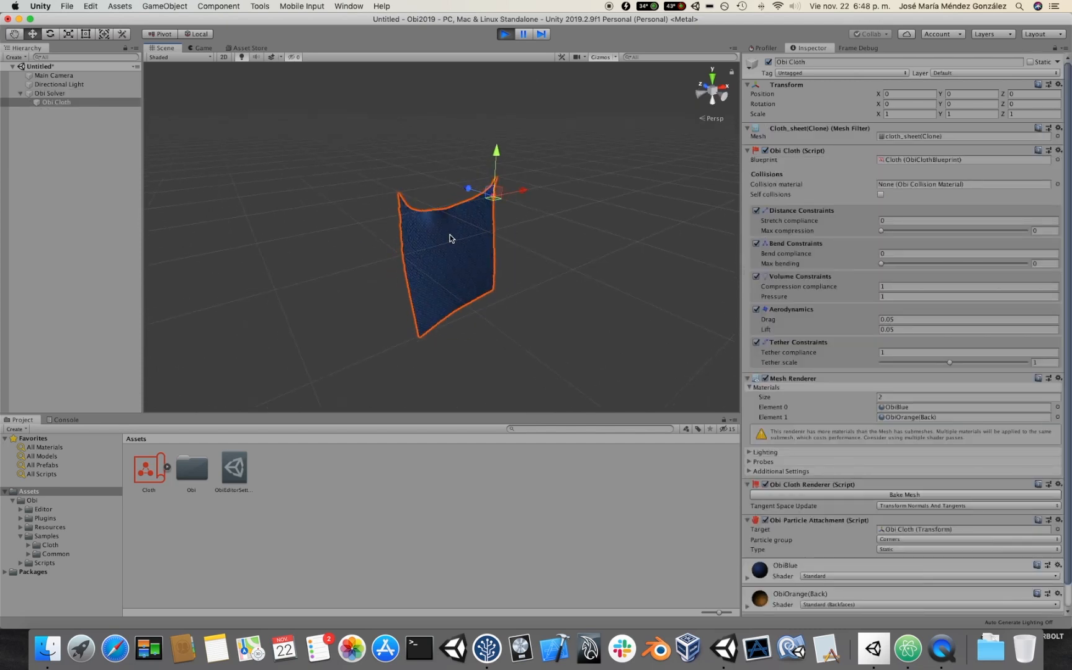
scroll(483, 234, "up", 5)
left_click_drag(550, 268, 510, 201, "alt")
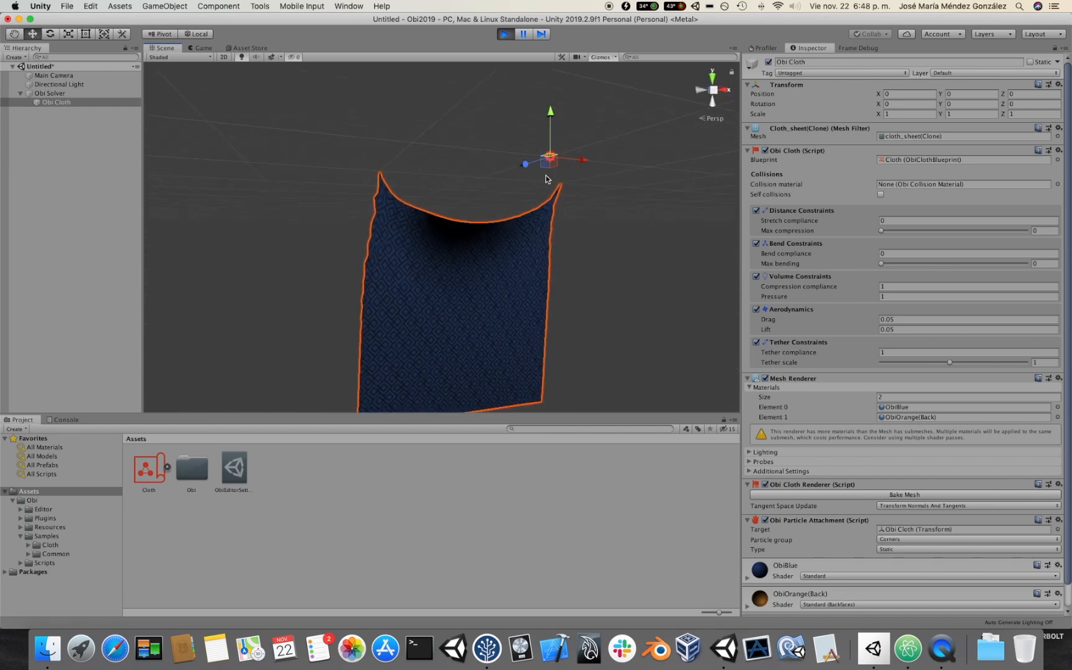
left_click_drag(547, 179, 600, 243, "alt")
scroll(600, 242, "down", 5)
mouse_move(490, 196)
left_mouse_down()
mouse_move(538, 180)
mouse_move(499, 179)
mouse_move(504, 190)
left_mouse_up()
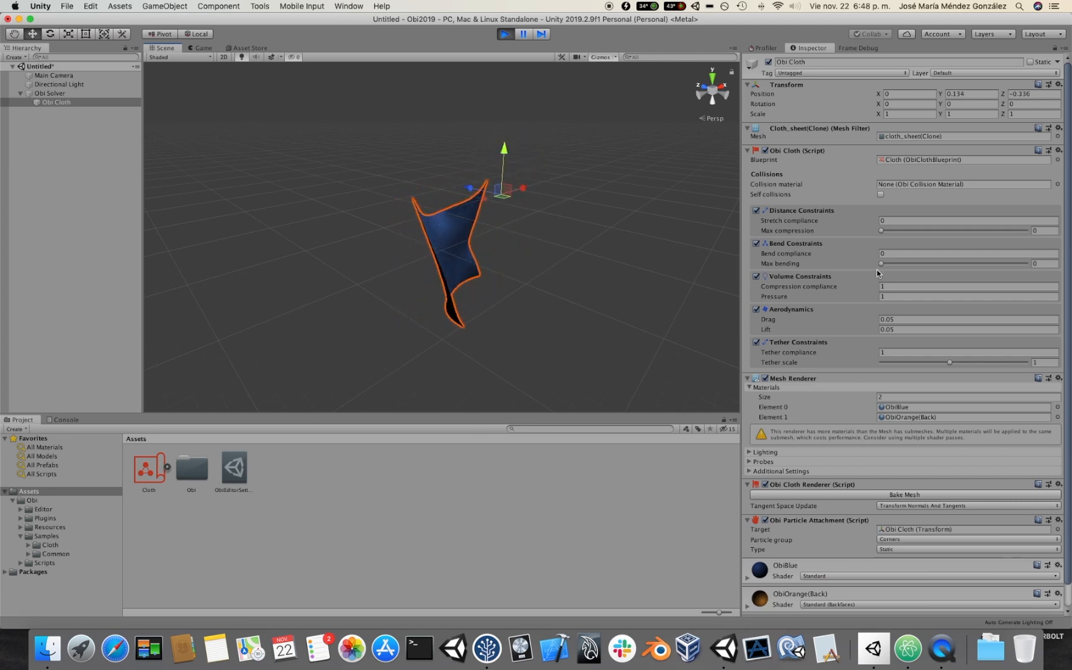
Step: Raise the cloth's Max bending to about 0.0369 and move the cloth to test how it folds
left_click_drag(883, 264, 937, 265)
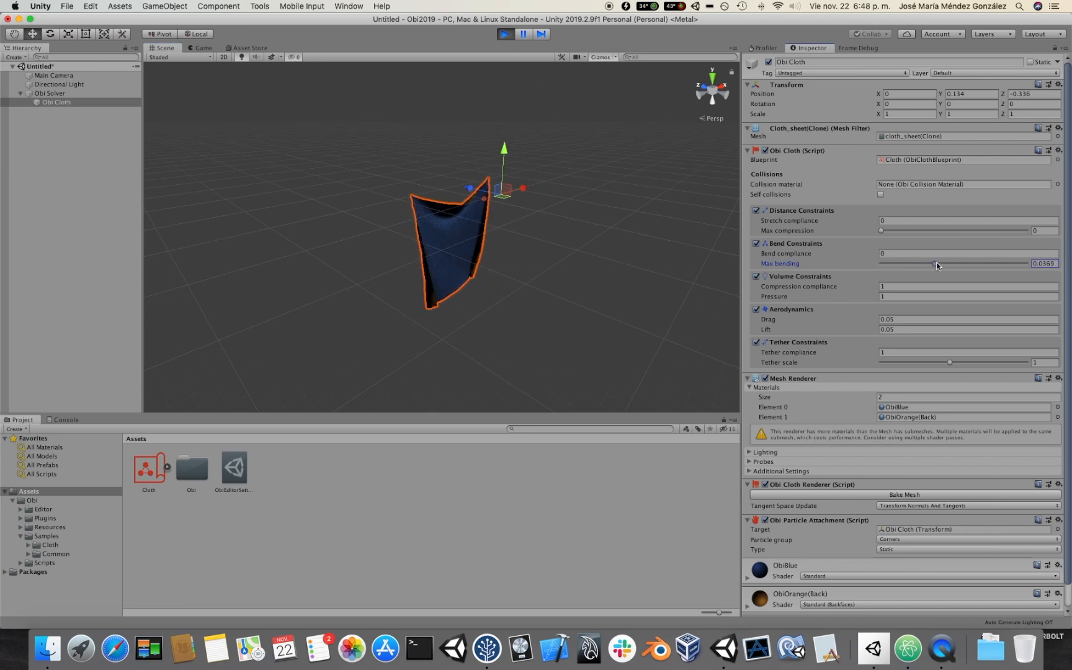
left_click_drag(569, 263, 457, 232, "alt")
scroll(504, 238, "up", 5)
left_click_drag(532, 168, 484, 165)
left_click(568, 218)
left_click_drag(568, 218, 600, 266, "alt")
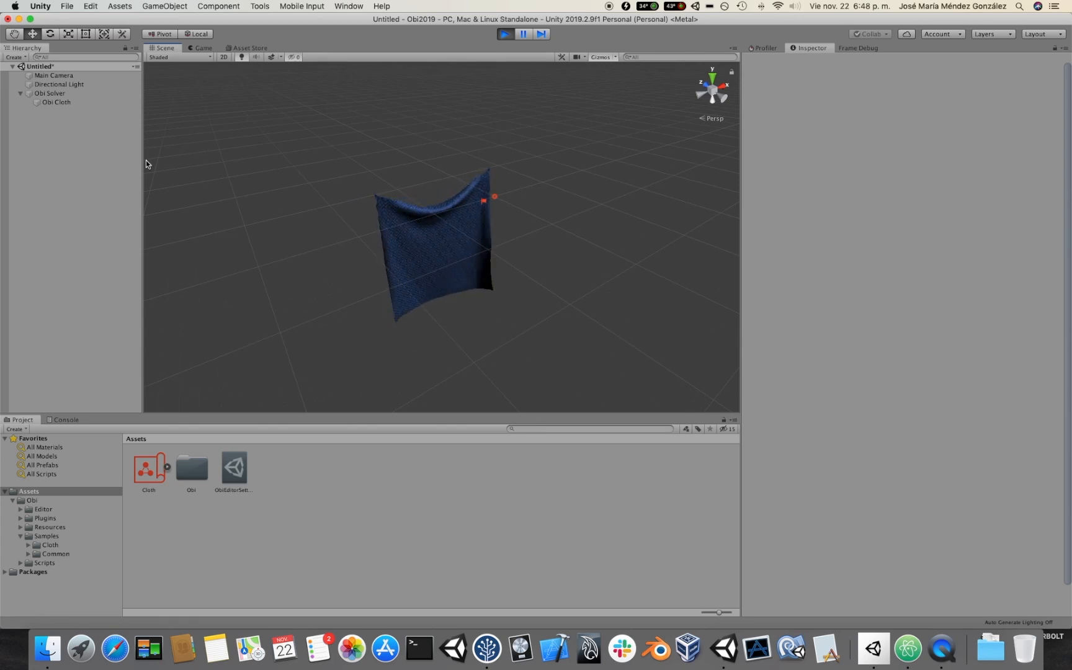
Step: Create a second Obi Solver in the running scene and make Obi Cloth its child
left_click(175, 7)
mouse_move(199, 41)
mouse_move(293, 133)
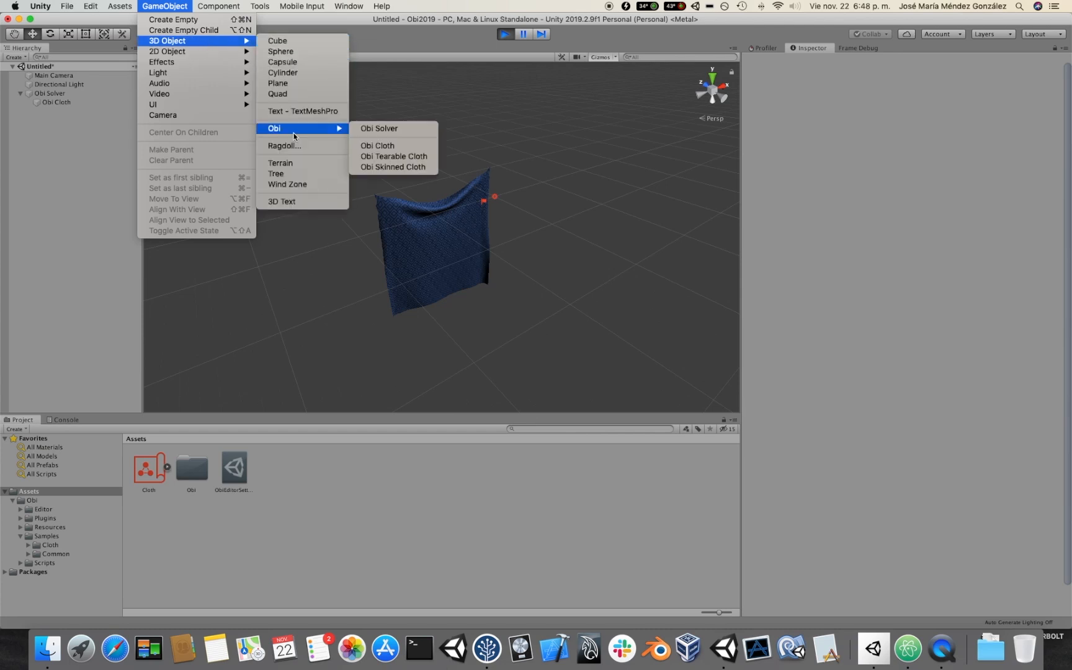
left_click(399, 129)
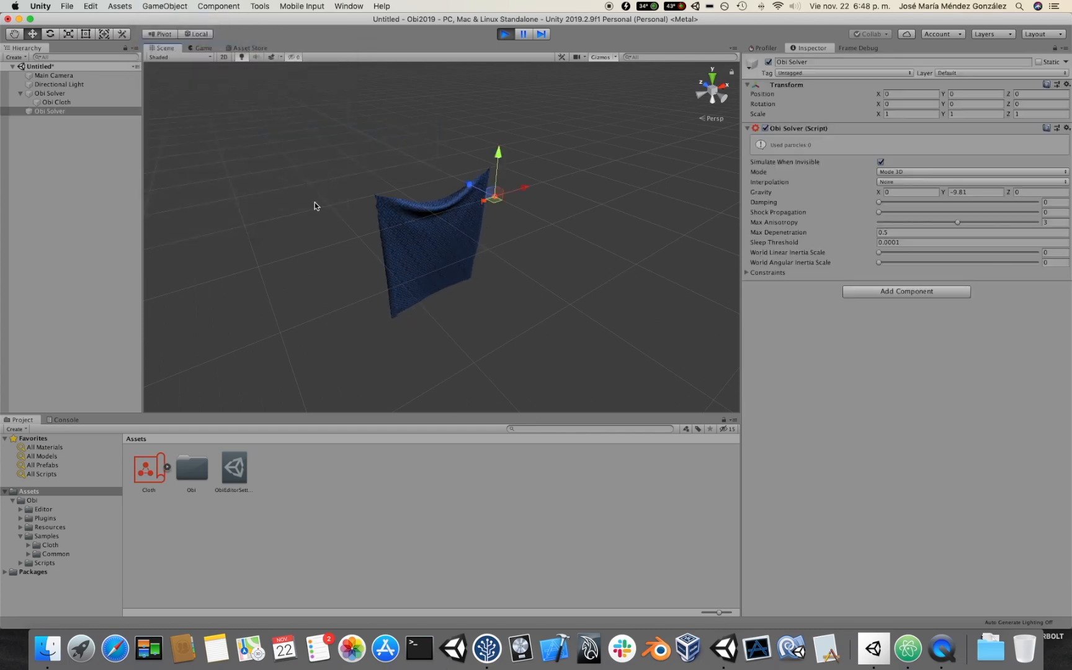
left_click_drag(61, 101, 51, 114)
Step: Duplicate Obi Cloth in the running scene and move the copy along Z to about -1.43, in front of the original
mouse_move(481, 200)
left_mouse_down()
mouse_move(564, 175)
mouse_move(473, 210)
mouse_move(496, 208)
left_mouse_up()
left_click(40, 139)
left_click(47, 112)
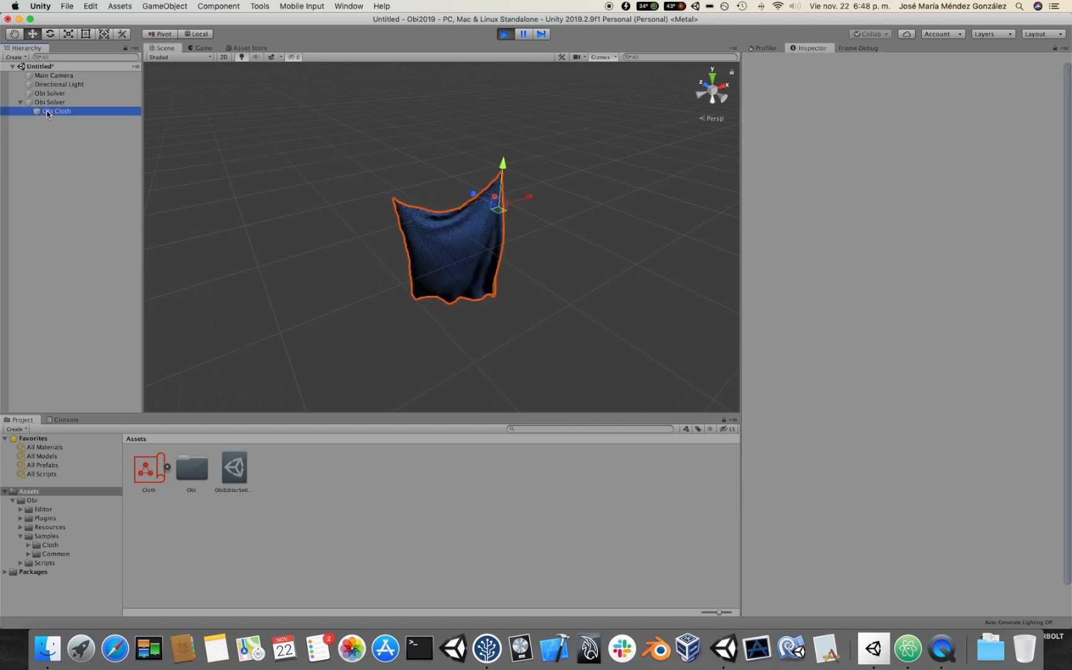
key("super+d")
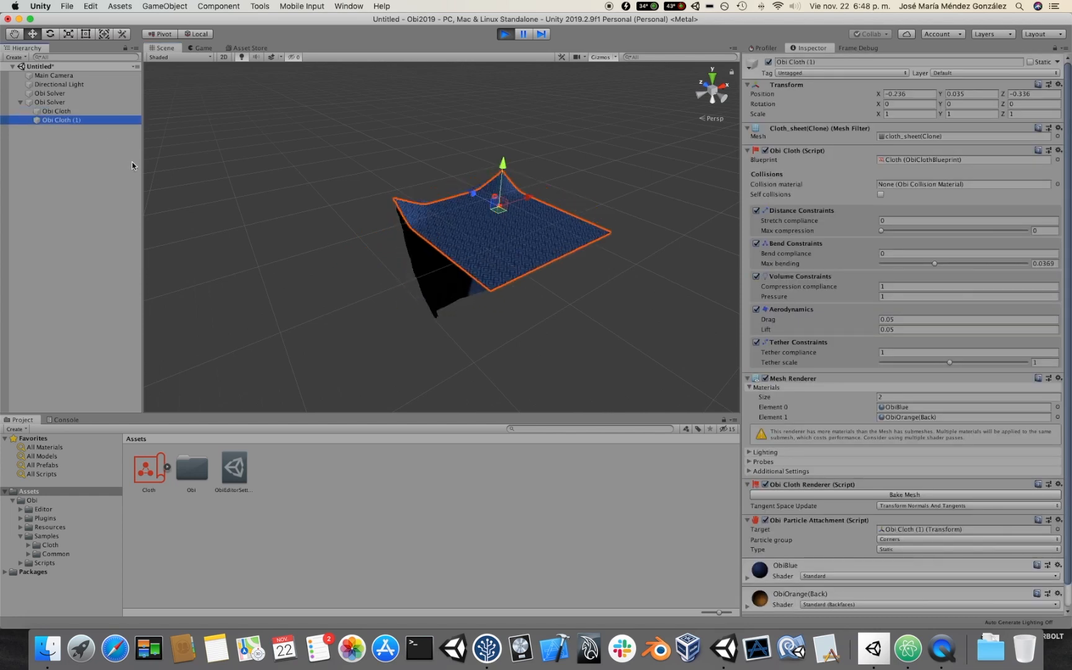
left_click_drag(471, 194, 529, 226)
left_click_drag(426, 195, 469, 216, "alt")
middle_click_drag(469, 216, 454, 207)
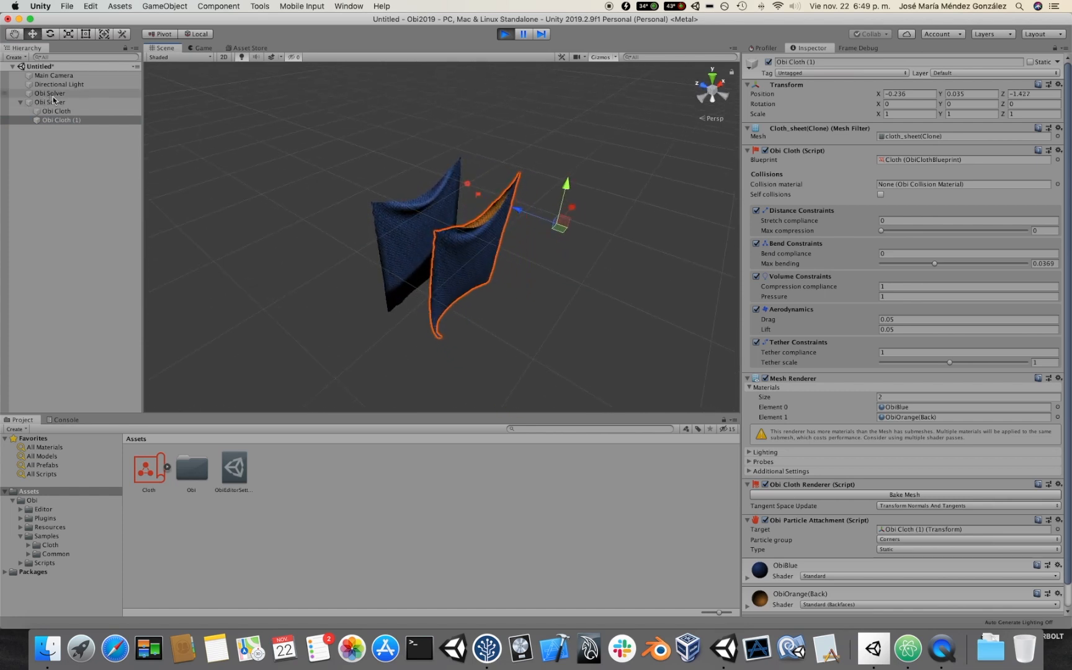
Step: Take Obi Cloth (1) out of its solver to the scene root and make it a child of the other, empty Obi Solver
left_click_drag(54, 104, 56, 90)
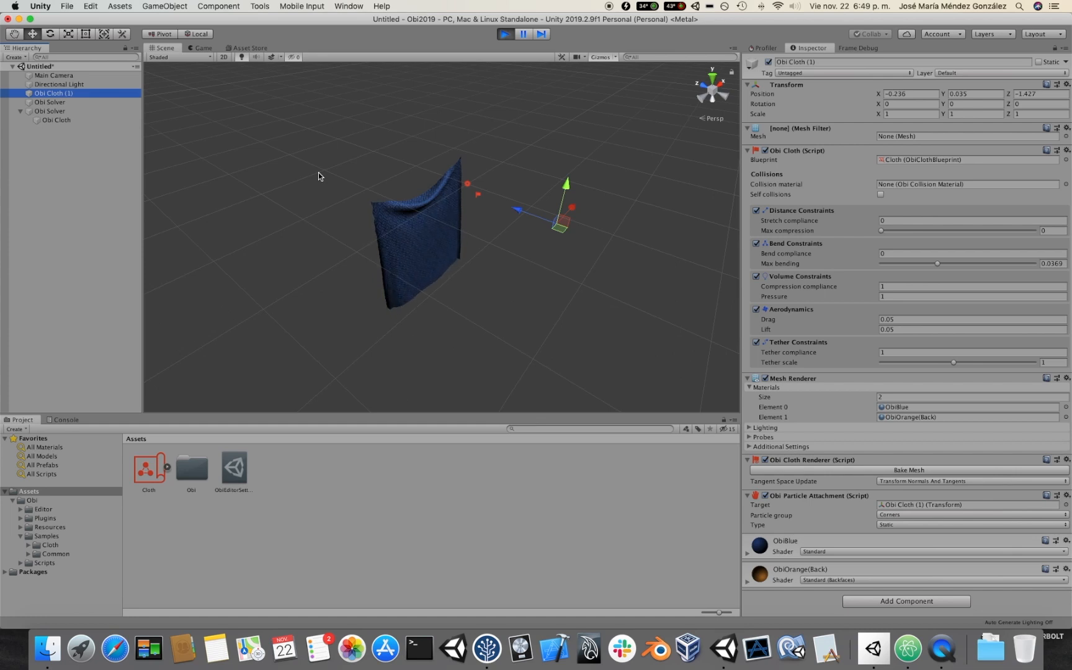
left_click_drag(71, 93, 53, 102)
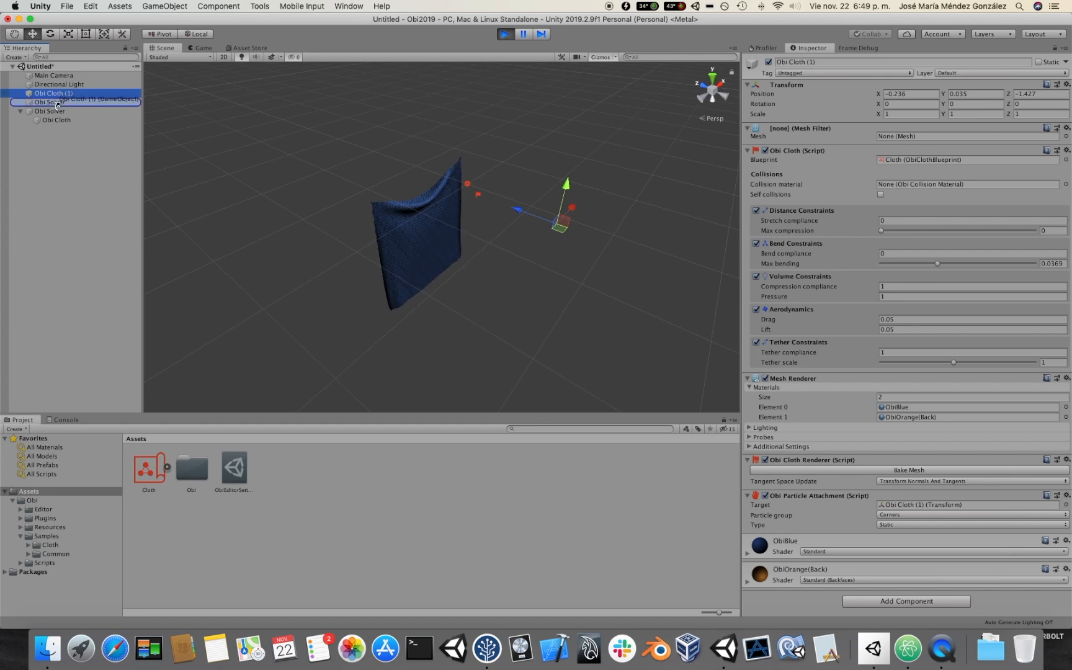
Step: Try scaling Obi Cloth (1) to about 2.27 on X and 0.28 on Z, and undo the scaling
left_click(67, 35)
left_click_drag(481, 208, 399, 216, "alt")
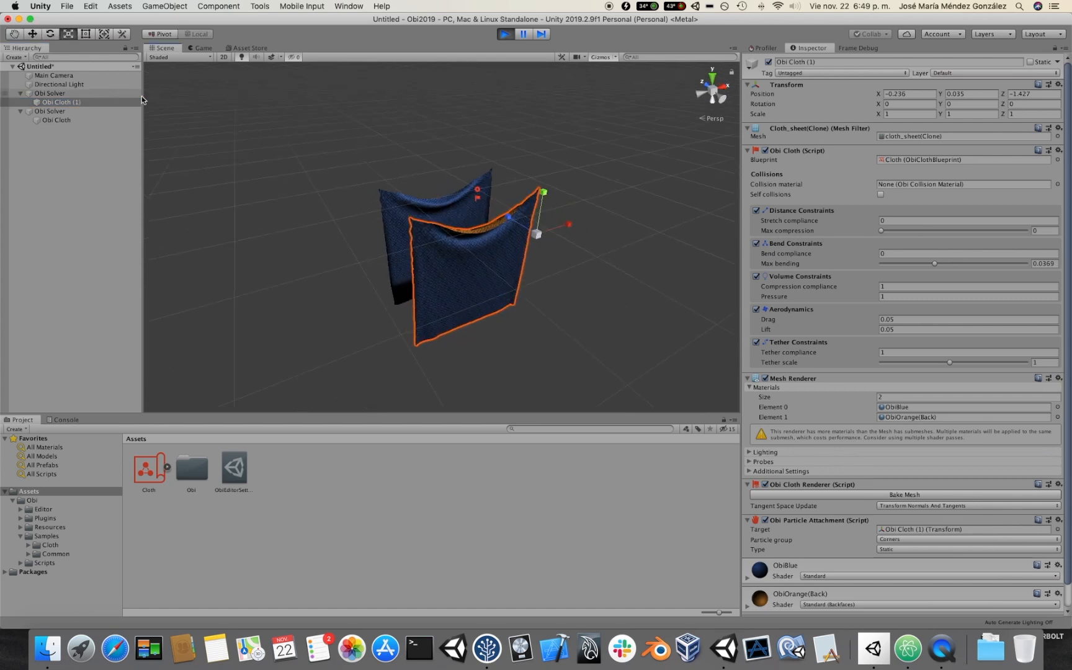
right_click_drag(458, 224, 489, 205, "alt")
left_click_drag(499, 200, 537, 197)
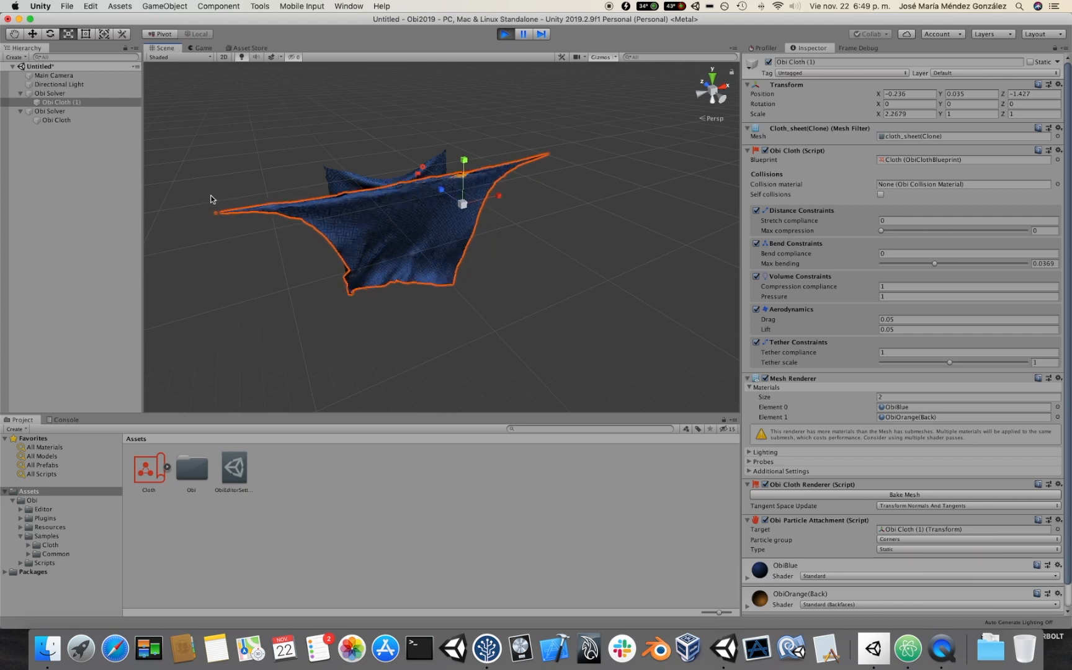
mouse_move(441, 190)
left_mouse_down()
mouse_move(467, 217)
mouse_move(408, 218)
mouse_move(438, 202)
left_mouse_up()
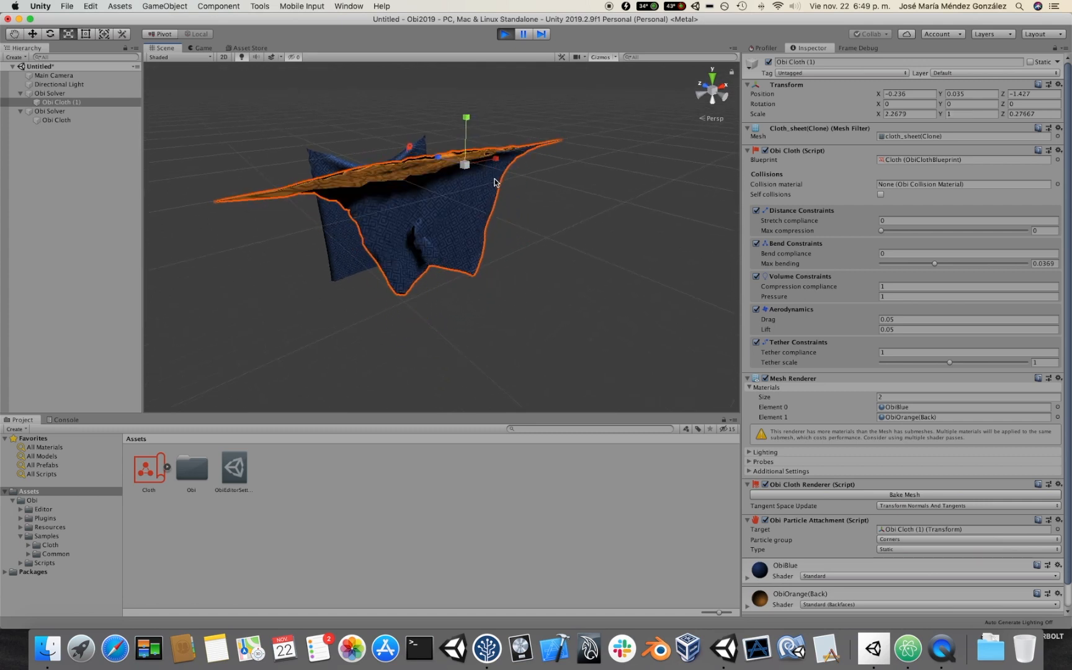
key("super+z")
left_click_drag(490, 187, 472, 205, "alt")
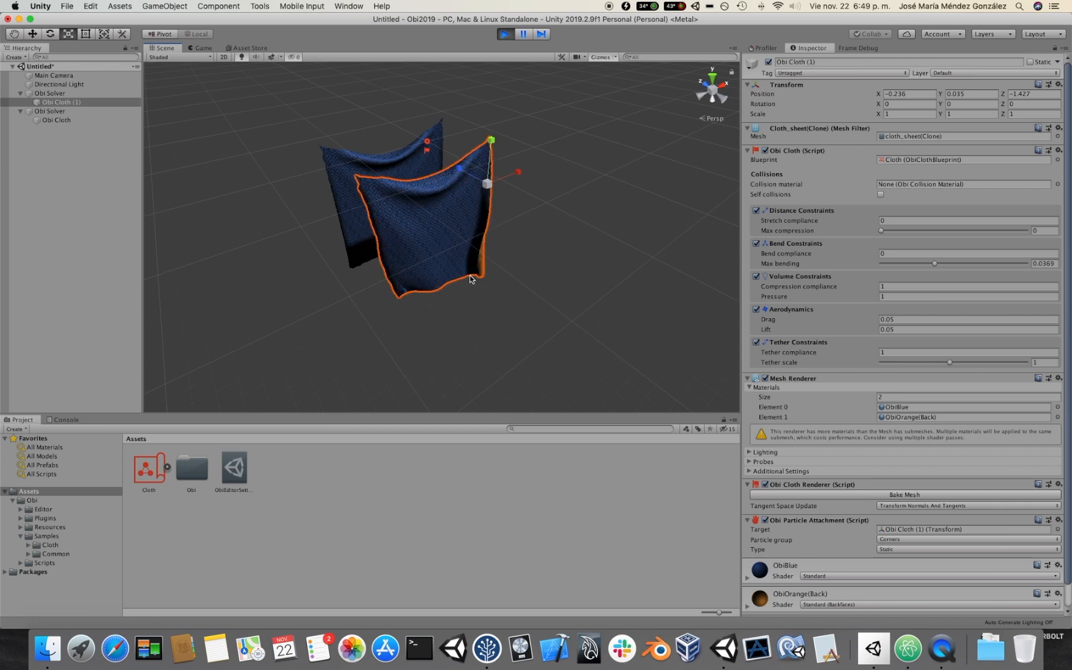
Step: Scale the Obi Solver that contains Obi Cloth (1) uniformly to about 1.09
left_click(58, 94)
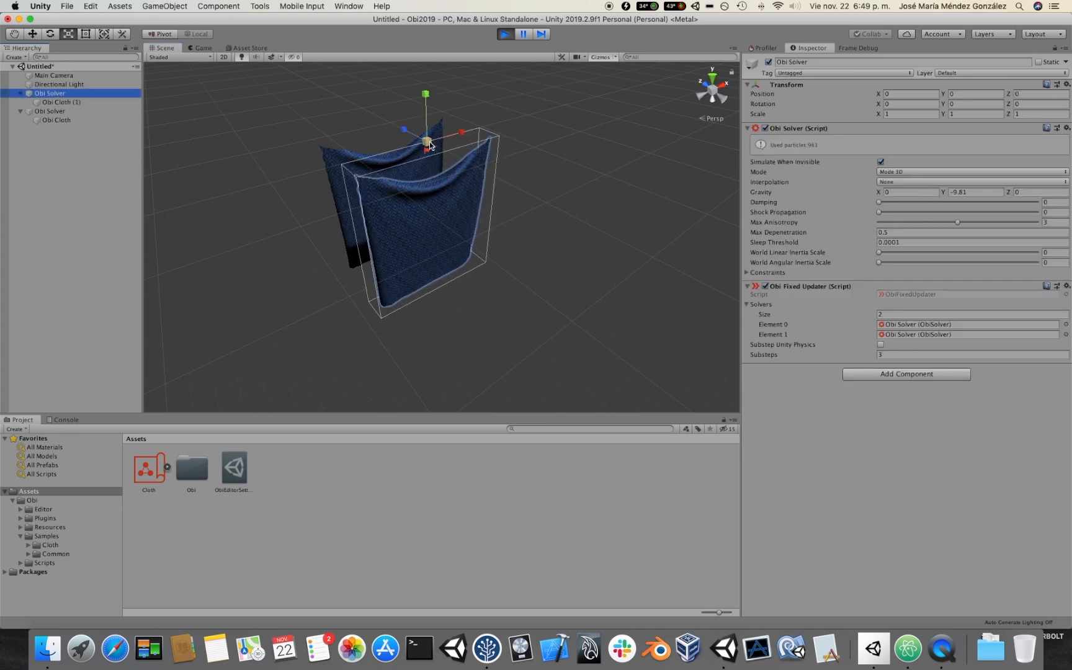
mouse_move(428, 143)
left_mouse_down()
mouse_move(414, 149)
mouse_move(462, 125)
mouse_move(427, 148)
mouse_move(448, 137)
mouse_move(438, 143)
left_mouse_up()
scroll(463, 187, "down", 4)
left_click_drag(450, 196, 480, 196, "alt")
Step: Make Obi Cloth a child of the scaled Obi Solver and move it along Z to the opposite side of Obi Cloth (1)
left_click_drag(67, 120, 65, 95)
left_click(32, 35)
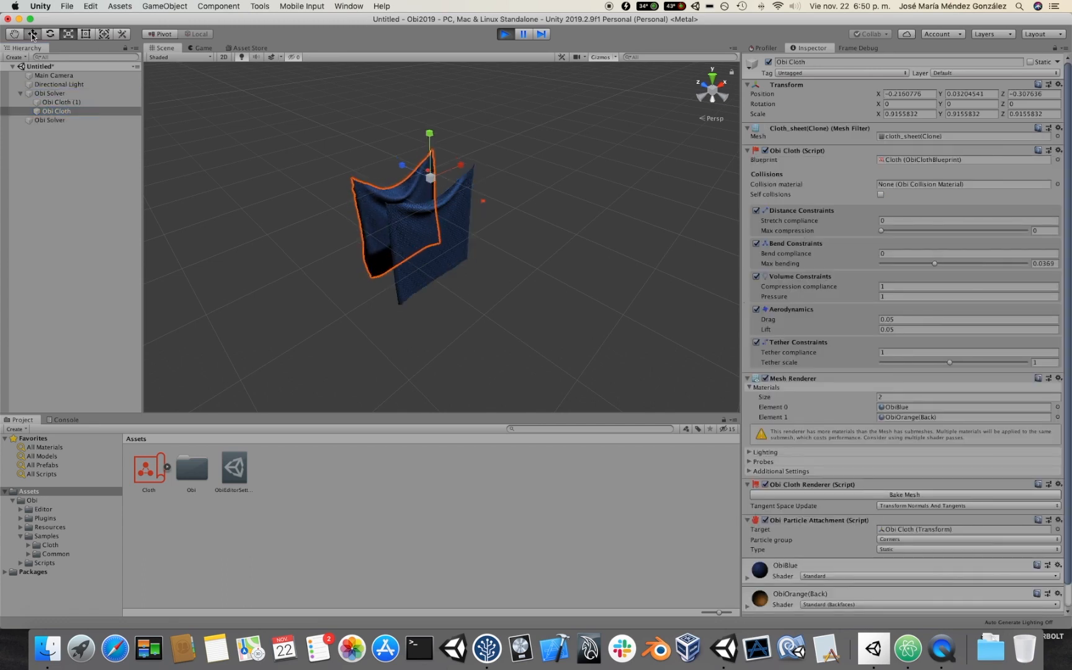
left_click_drag(407, 166, 574, 239)
Step: Rotate the Obi Solver holding both cloths to about X 63.3, Y 9.5, Z 39.8
left_click(60, 94)
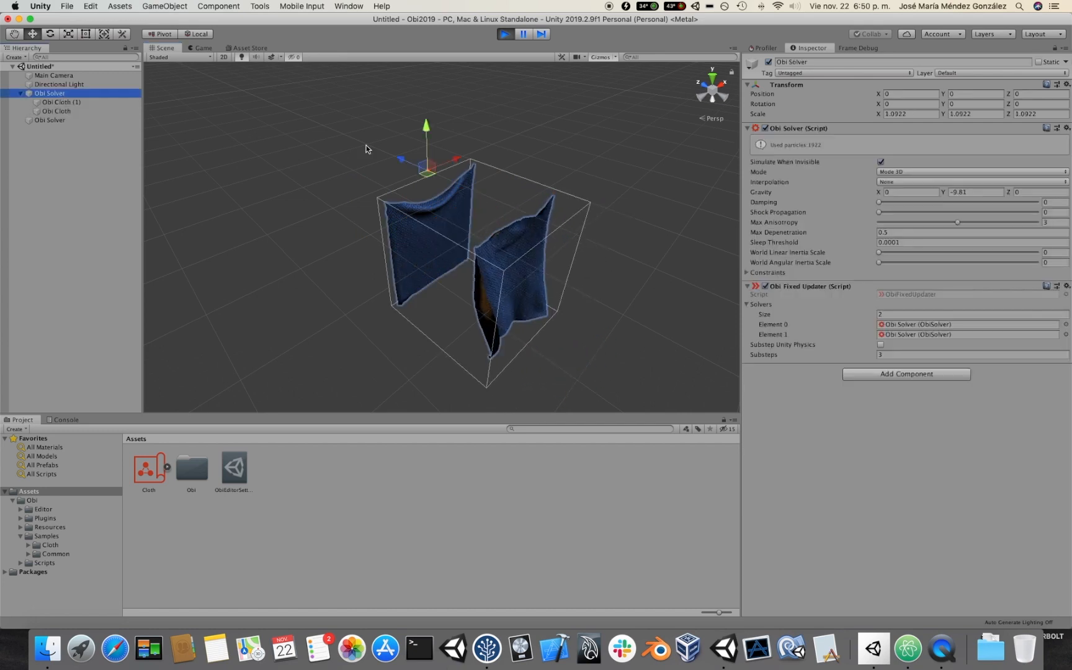
left_click(51, 34)
left_click_drag(421, 143, 384, 218)
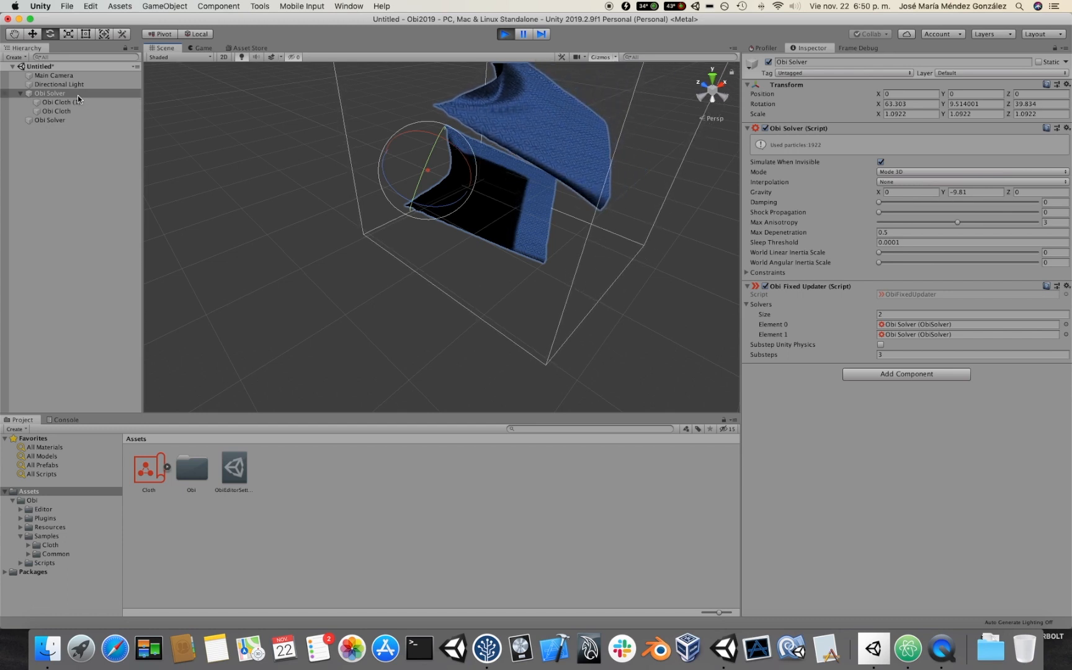
left_click_drag(413, 121, 445, 131, "alt")
scroll(444, 129, "down", 3)
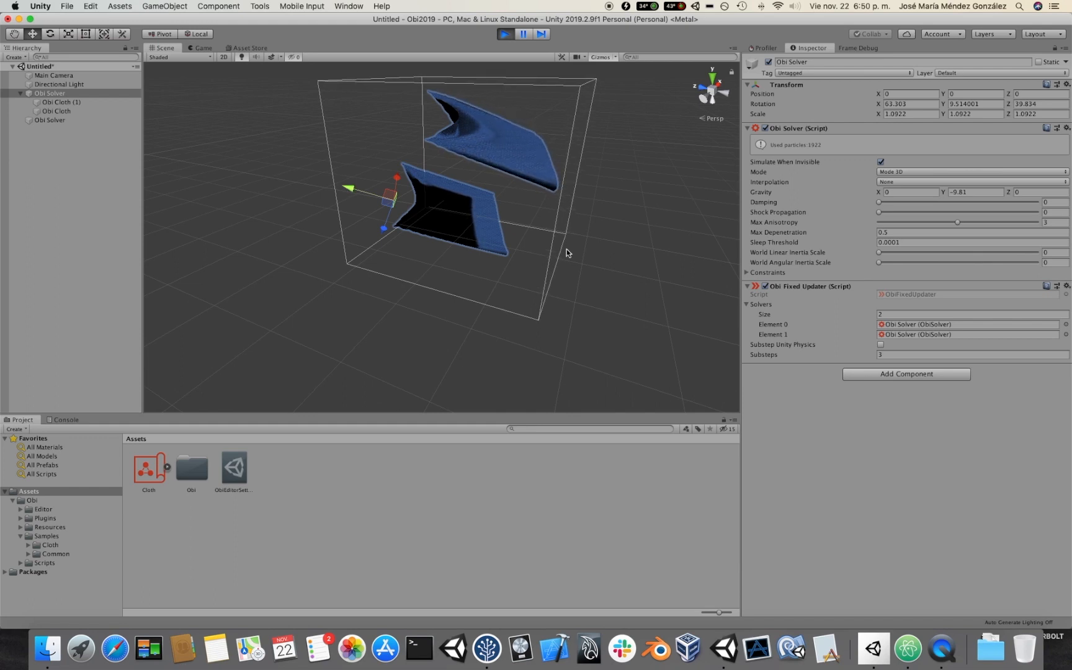
Step: Move the Obi Solver to about -0.13, -0.07, 0.29, rotate it to about 15, 28.6, 5.8, and deselect everything
left_click_drag(584, 236, 520, 251, "alt")
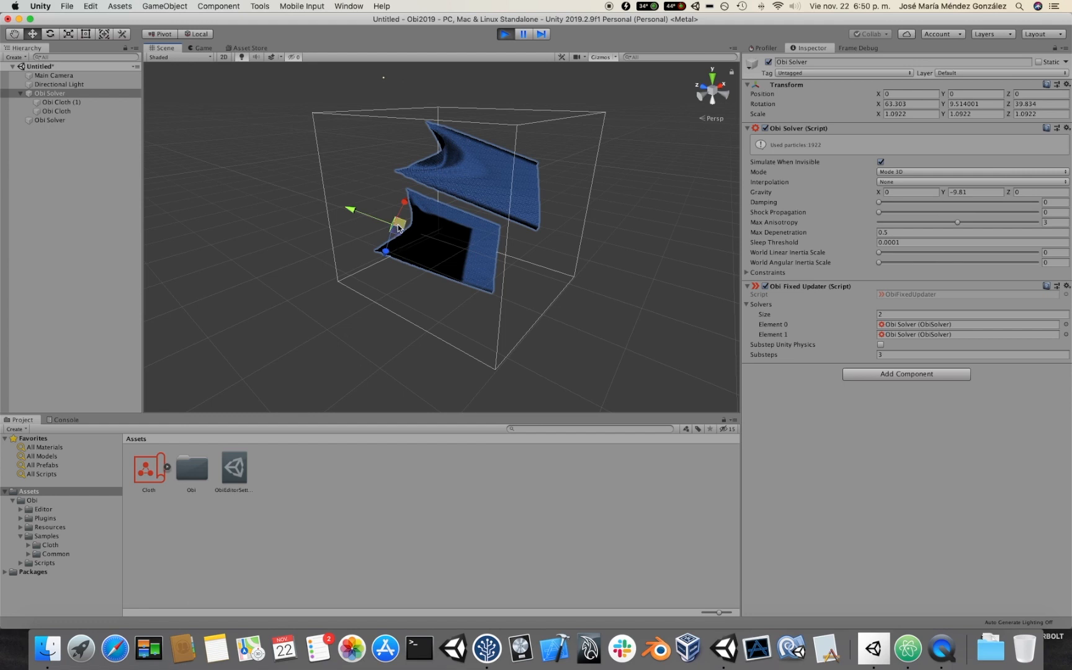
left_click_drag(400, 228, 381, 189)
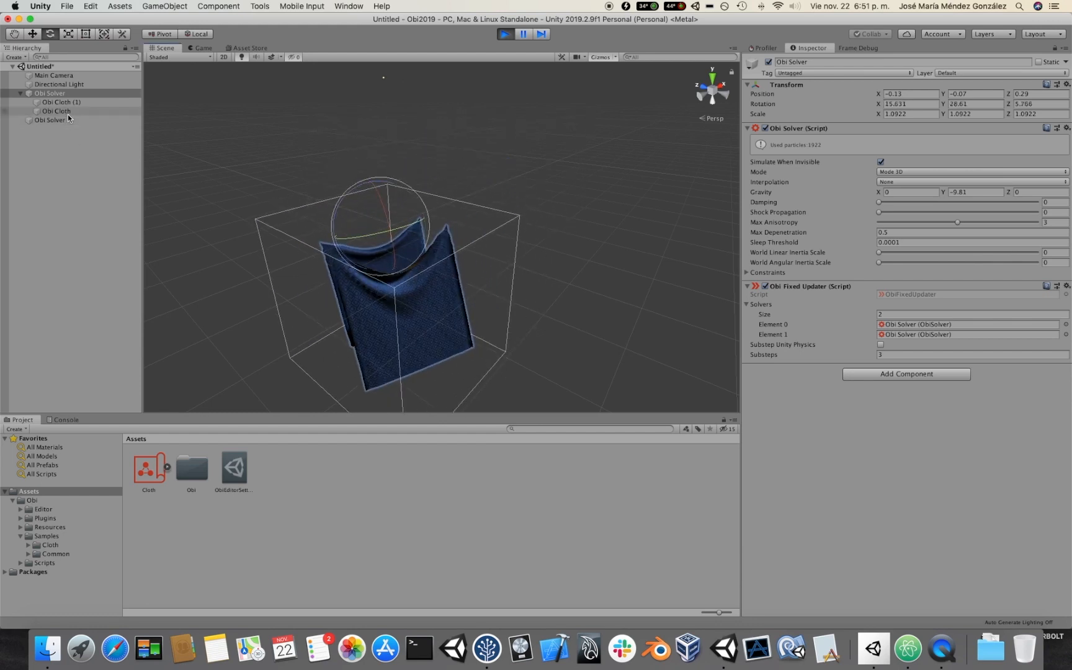
left_click(68, 114)
left_click(605, 211)
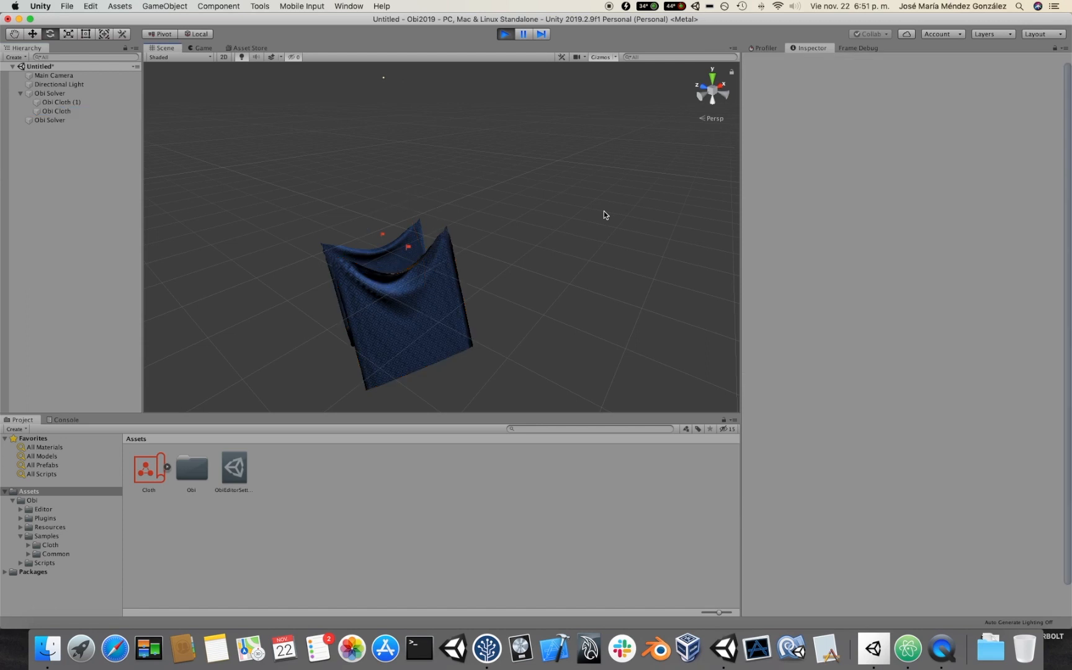